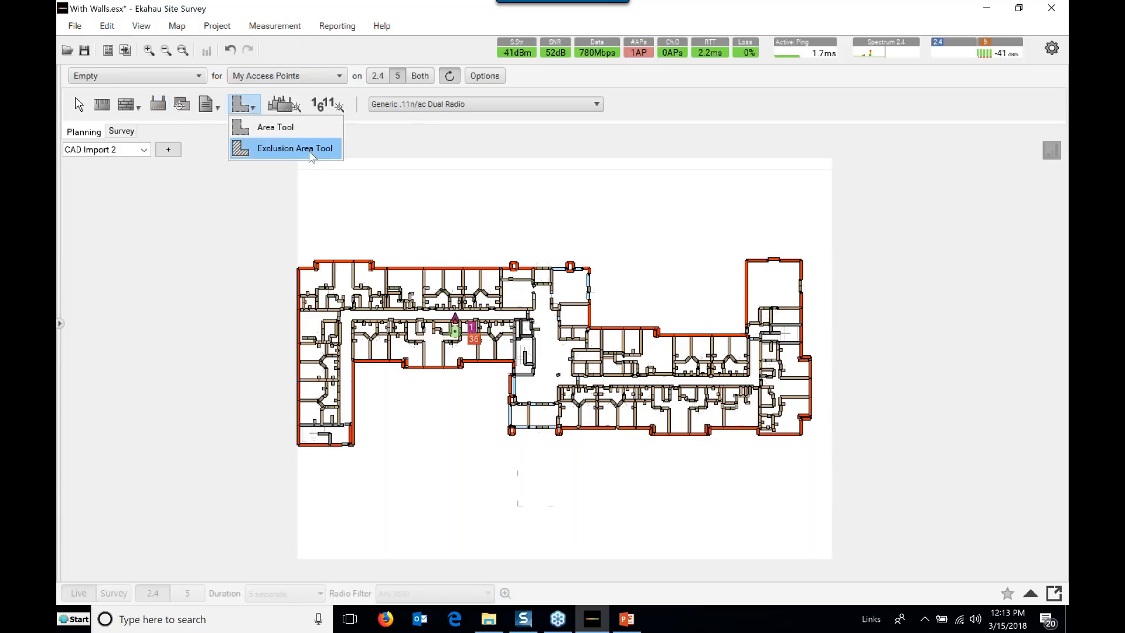
# Draw a coverage requirement area around the whole building's outer walls with the Area Tool, closing it at the northwest corner
pyautogui.click(276, 128)
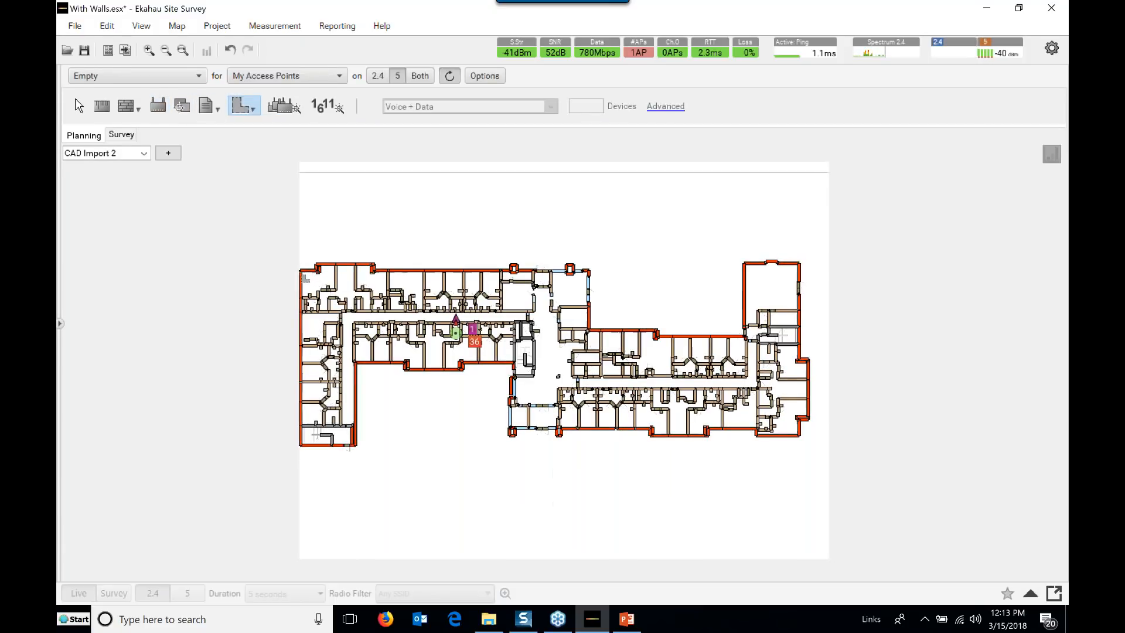
pyautogui.click(304, 447)
pyautogui.click(353, 447)
pyautogui.click(352, 364)
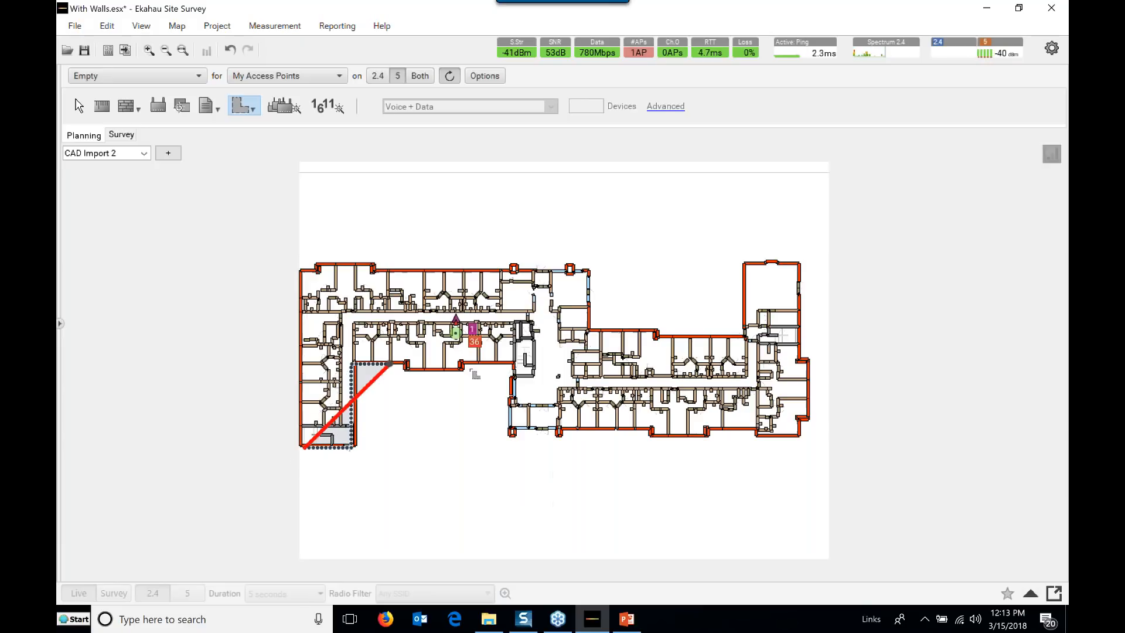
pyautogui.click(514, 365)
pyautogui.doubleClick(513, 435)
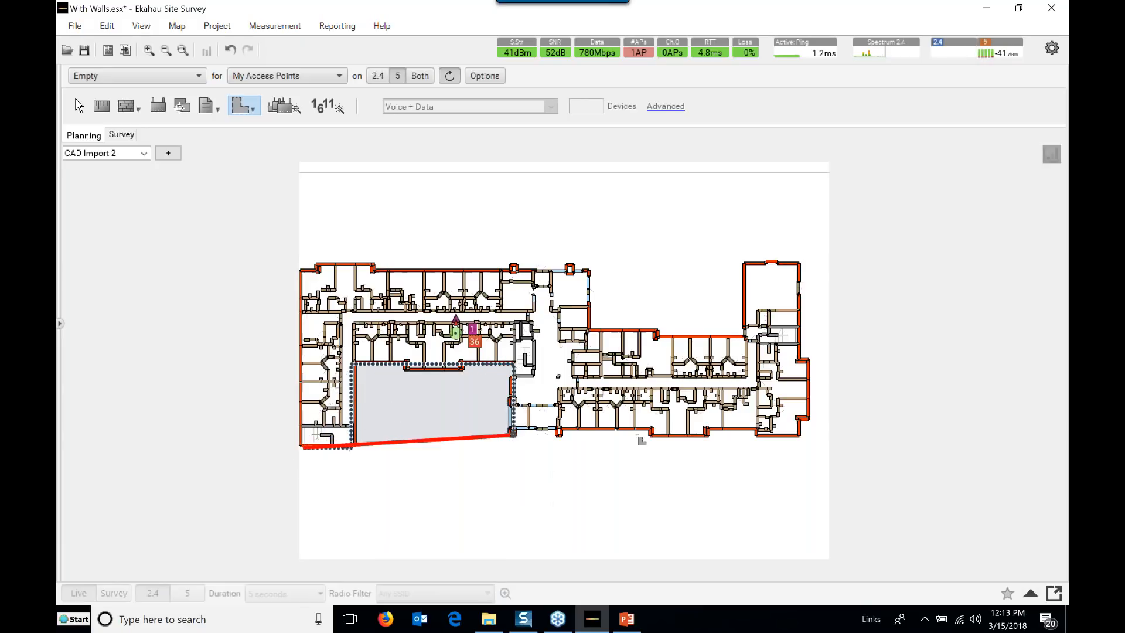
pyautogui.click(805, 435)
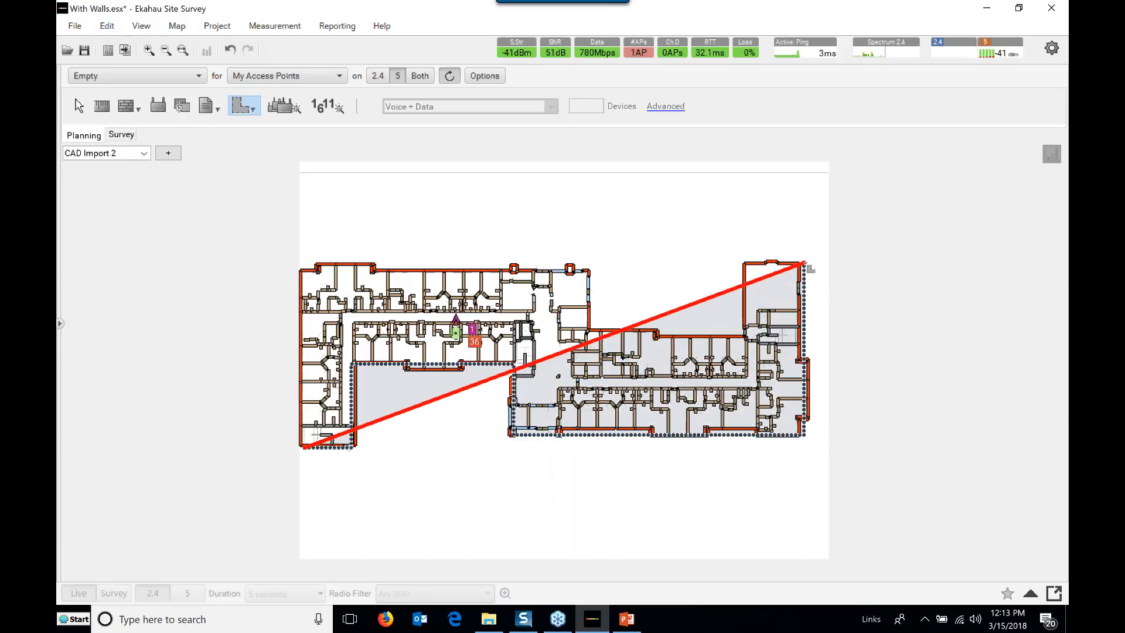
pyautogui.click(804, 263)
pyautogui.click(740, 263)
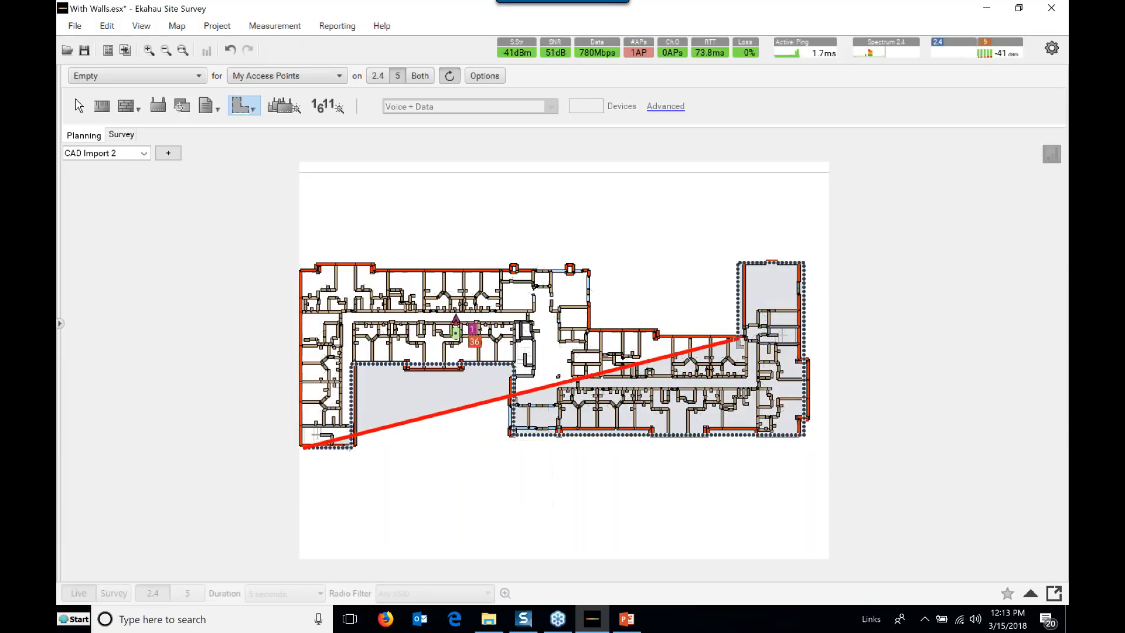
pyautogui.click(738, 338)
pyautogui.click(590, 338)
pyautogui.click(590, 263)
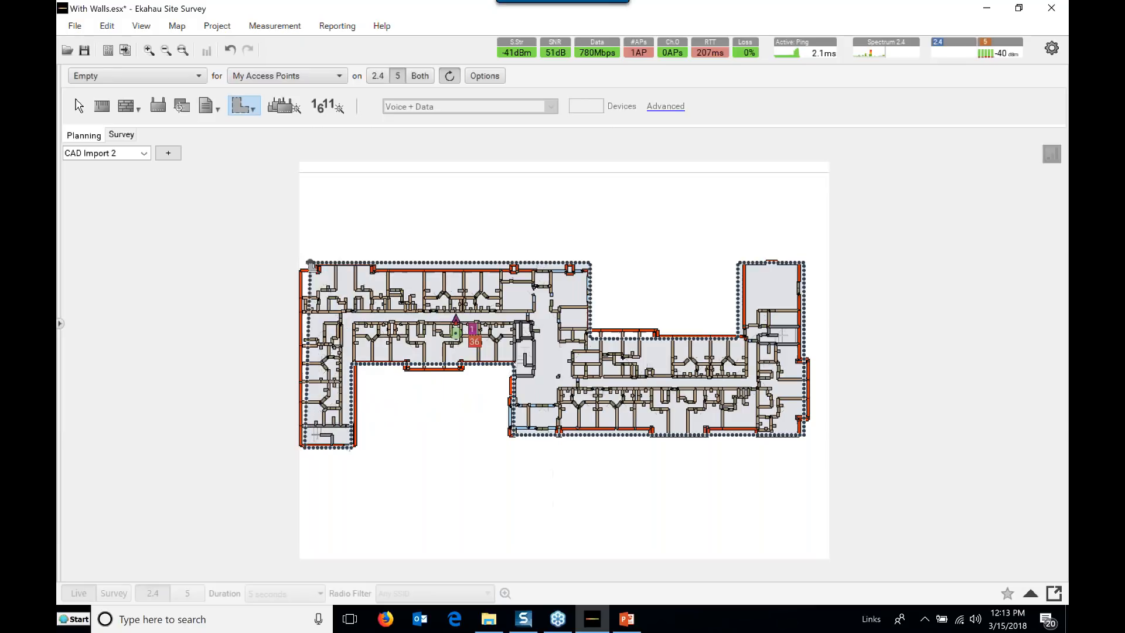
pyautogui.click(302, 263)
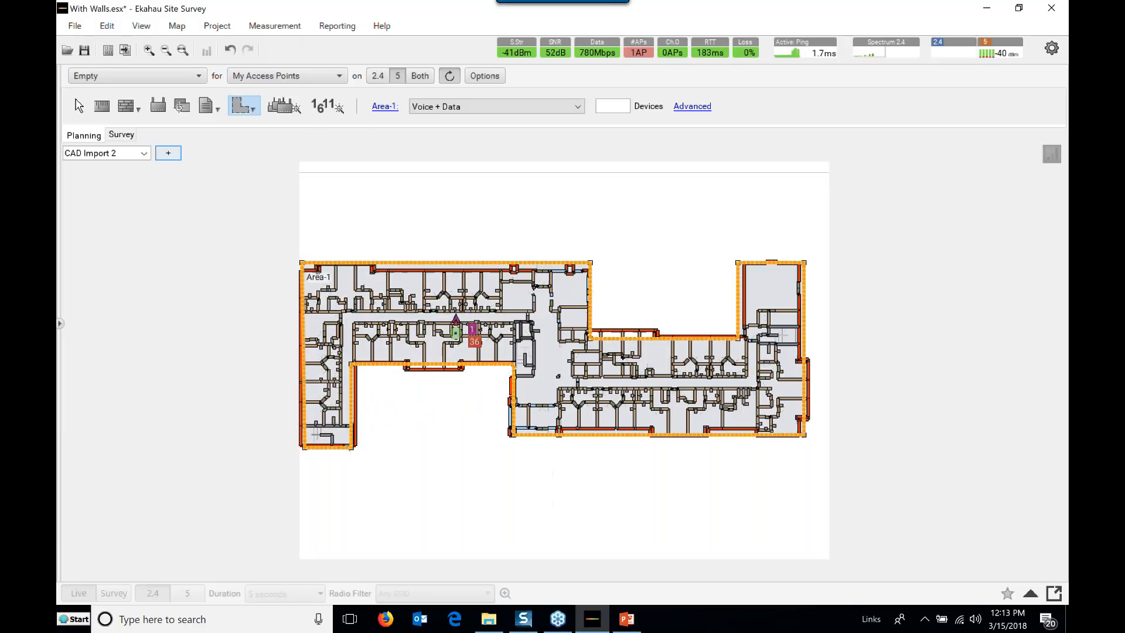
# Display the Signal Strength heatmap for My Access Points over the floor plan
pyautogui.click(197, 76)
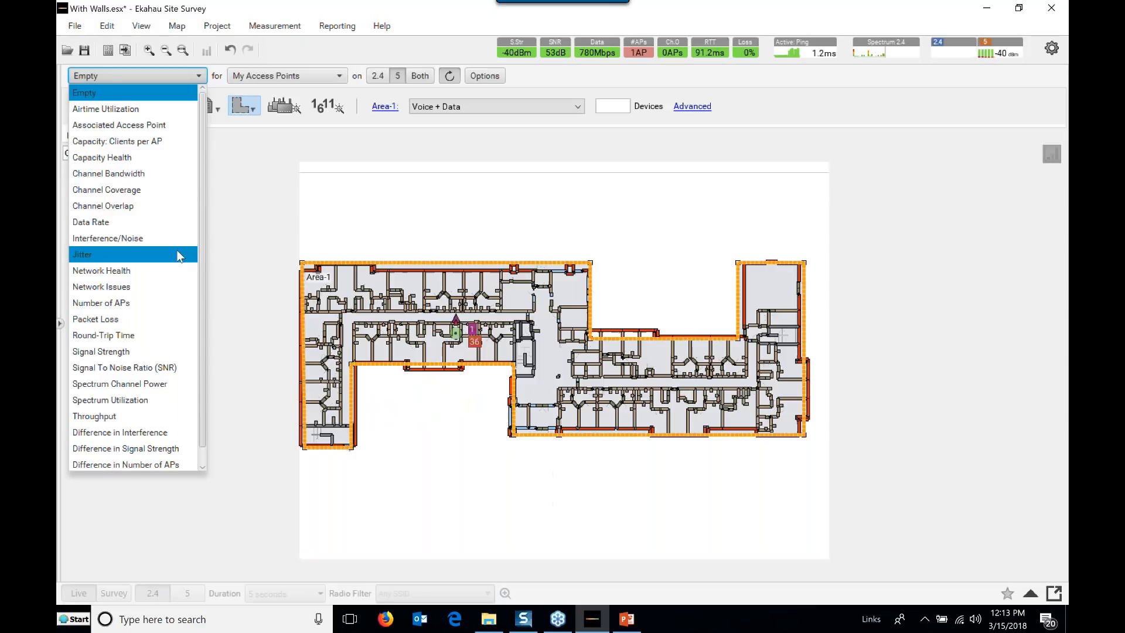
pyautogui.click(178, 351)
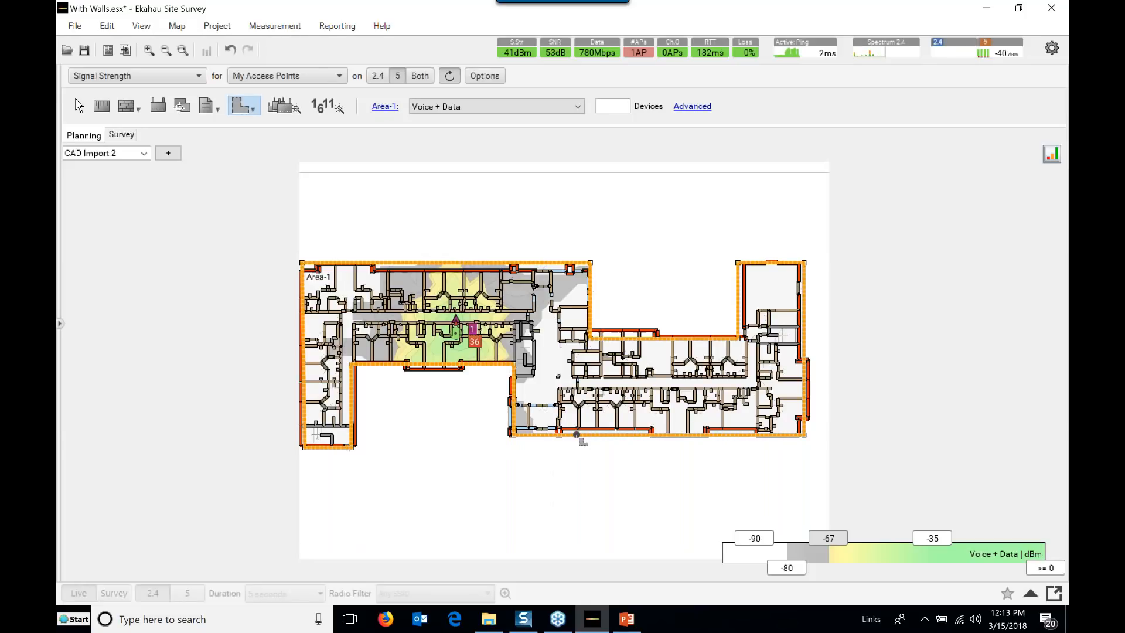
pyautogui.scroll(2, 499, 448)
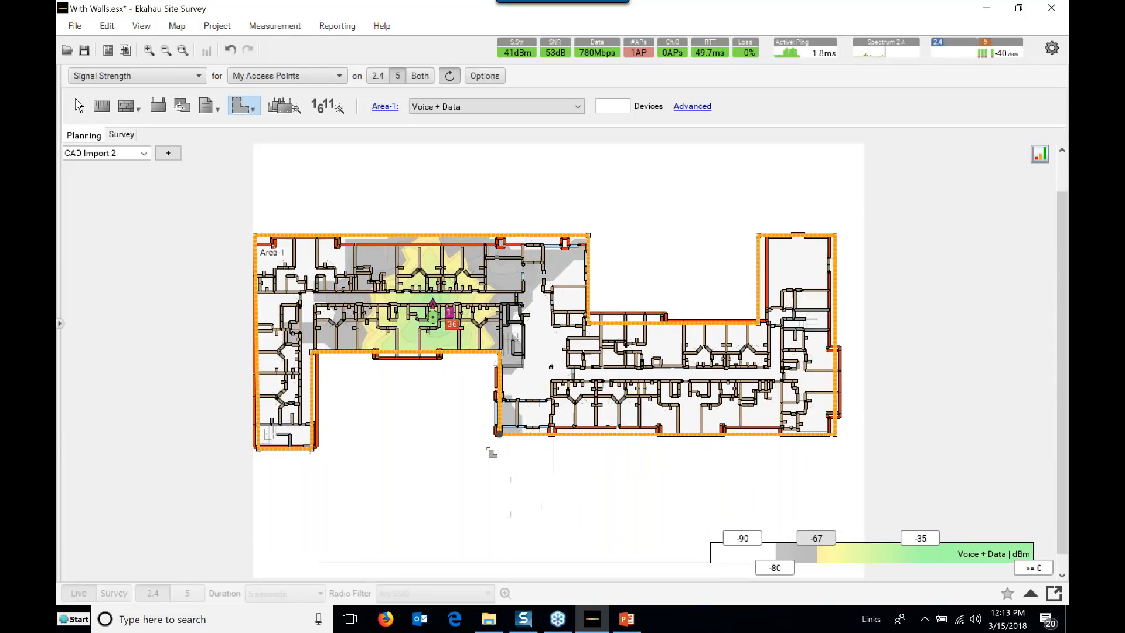
pyautogui.scroll(1, 492, 453)
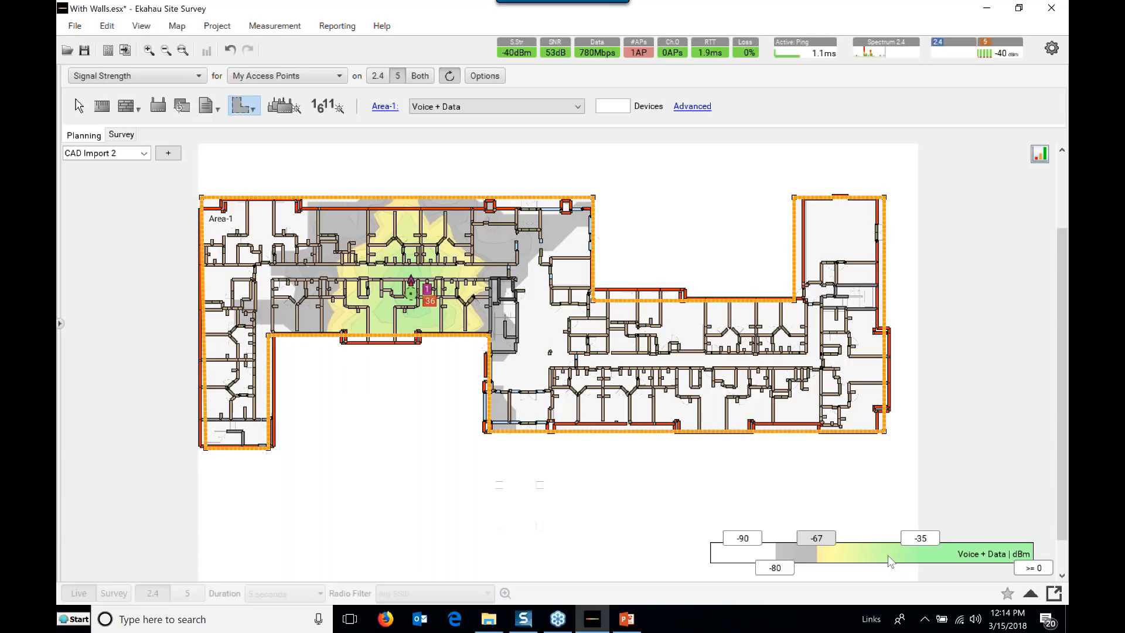
# View the heatmap as a Generic Smartphone and switch the device view to Generic VoIP Phone
pyautogui.moveTo(888, 560)
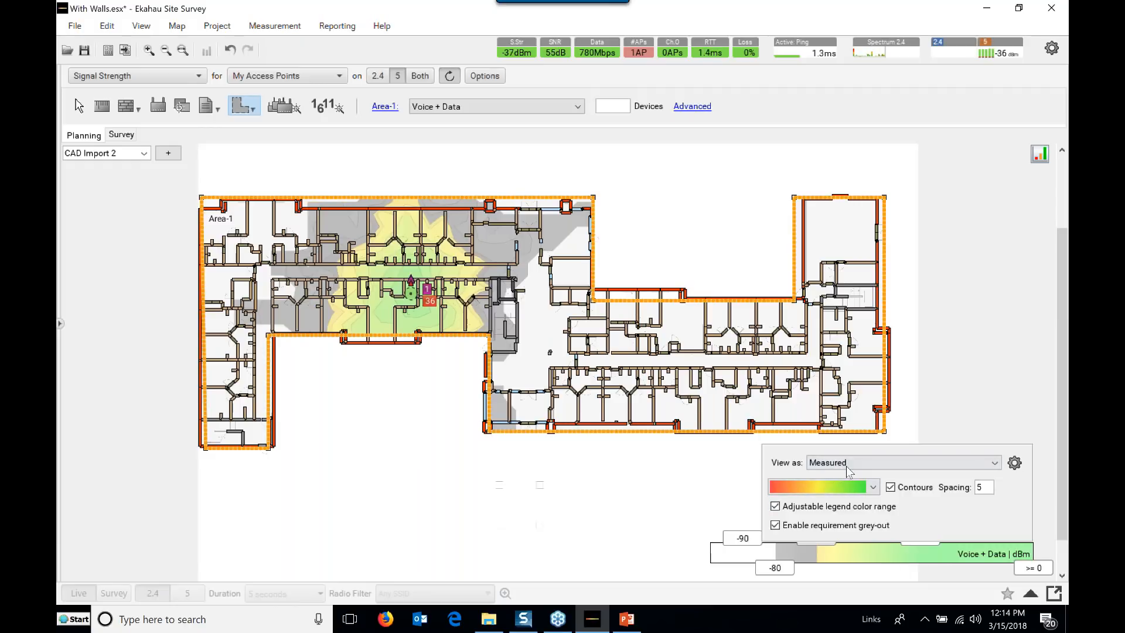
pyautogui.click(995, 463)
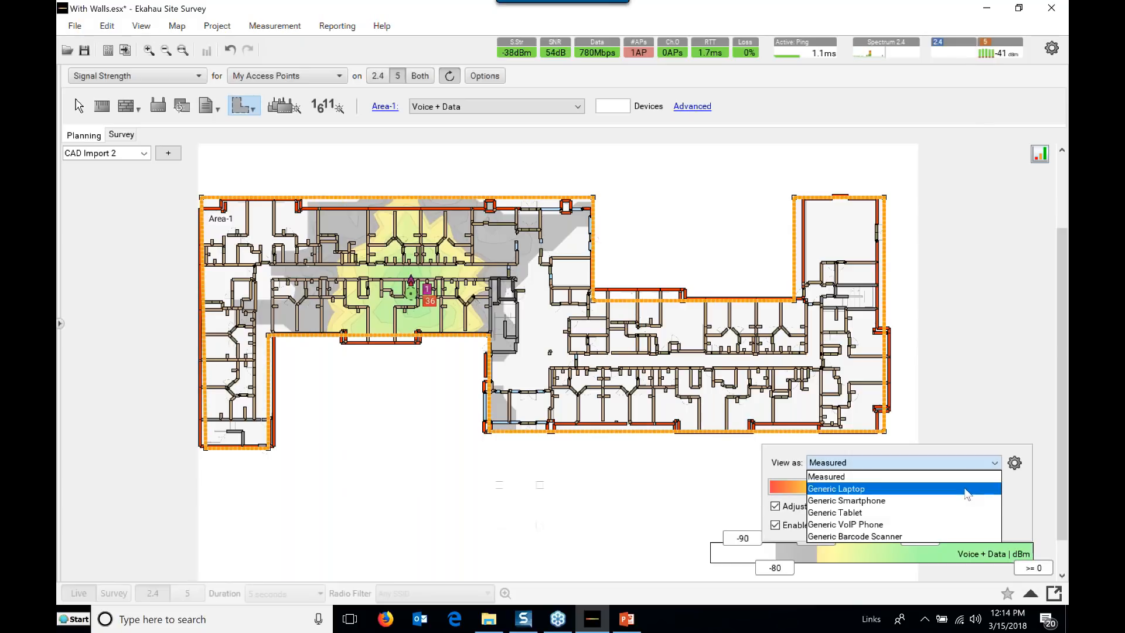
pyautogui.click(950, 510)
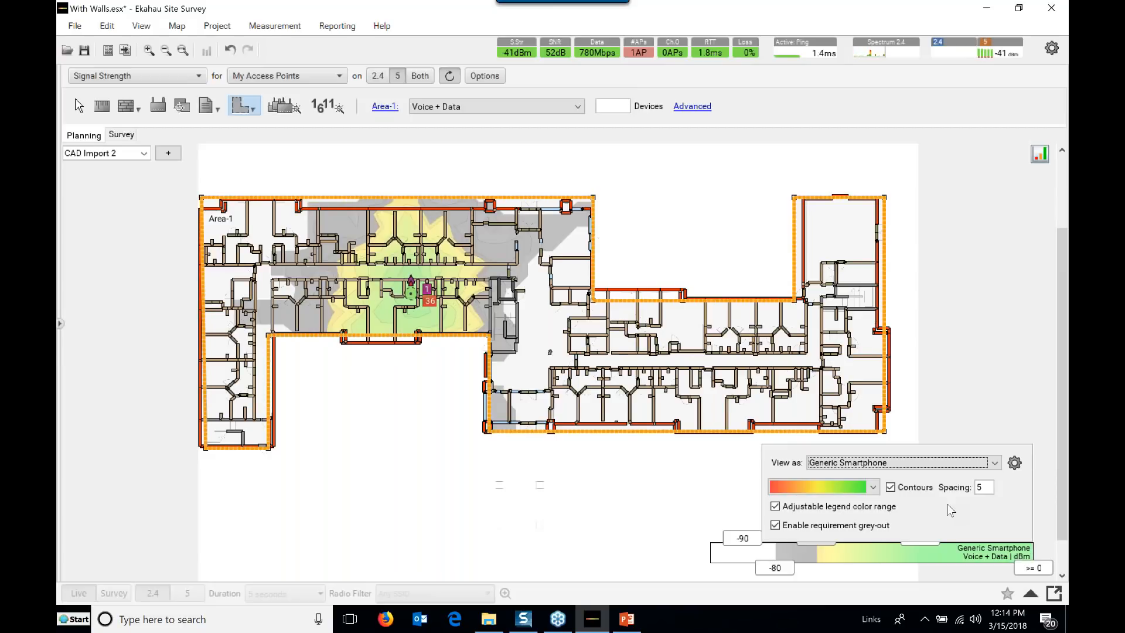
pyautogui.click(995, 462)
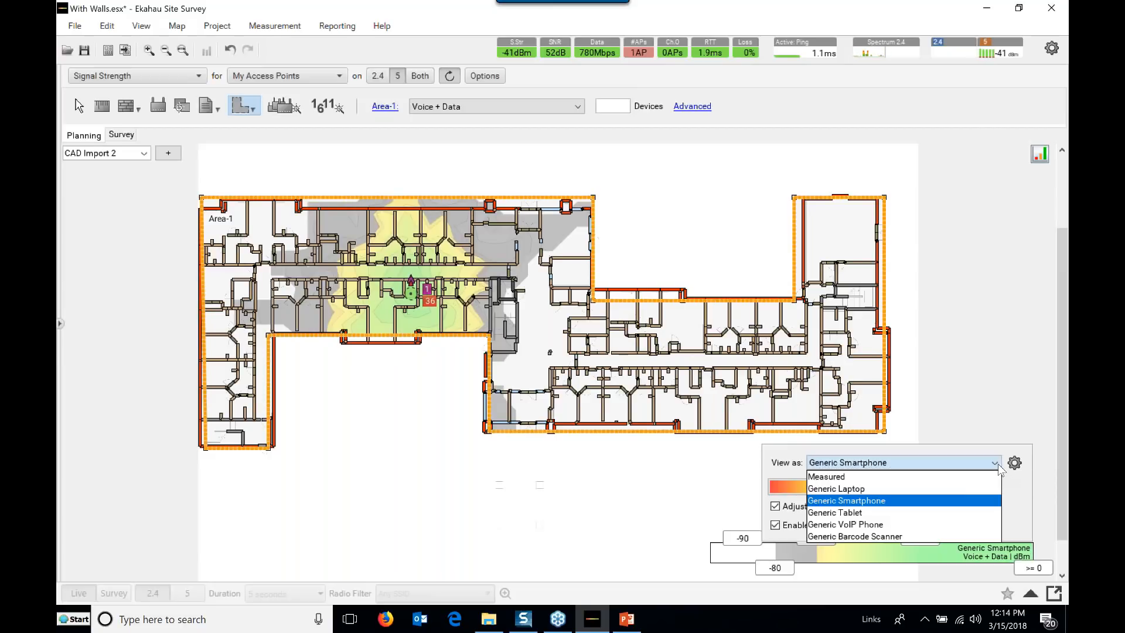
pyautogui.click(902, 525)
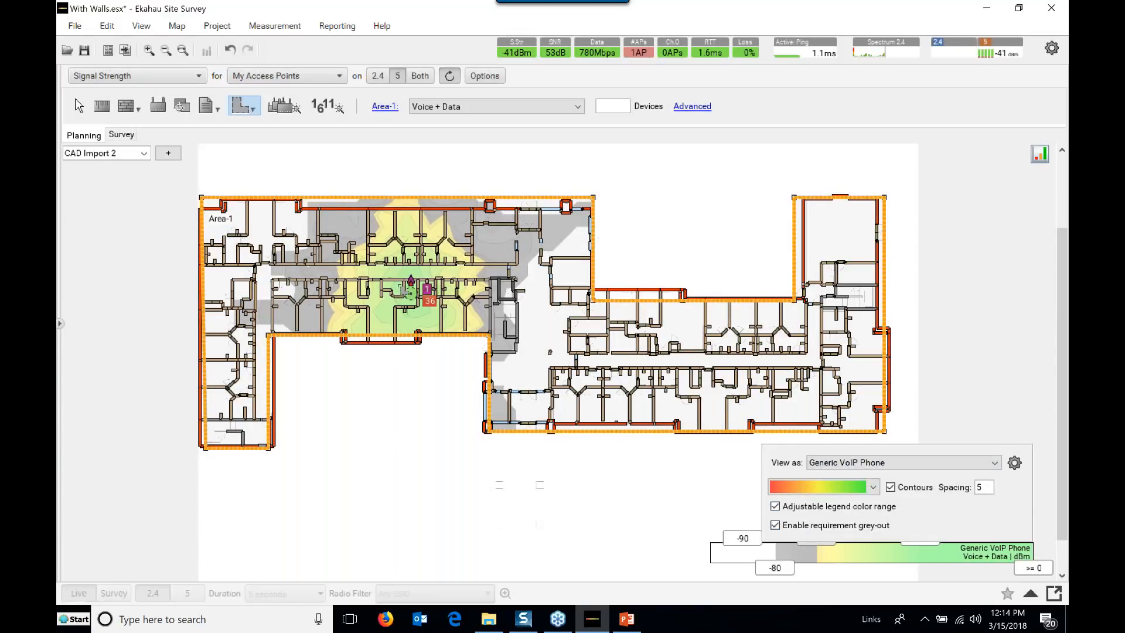
pyautogui.scroll(2, 404, 290)
pyautogui.scroll(-1, 405, 290)
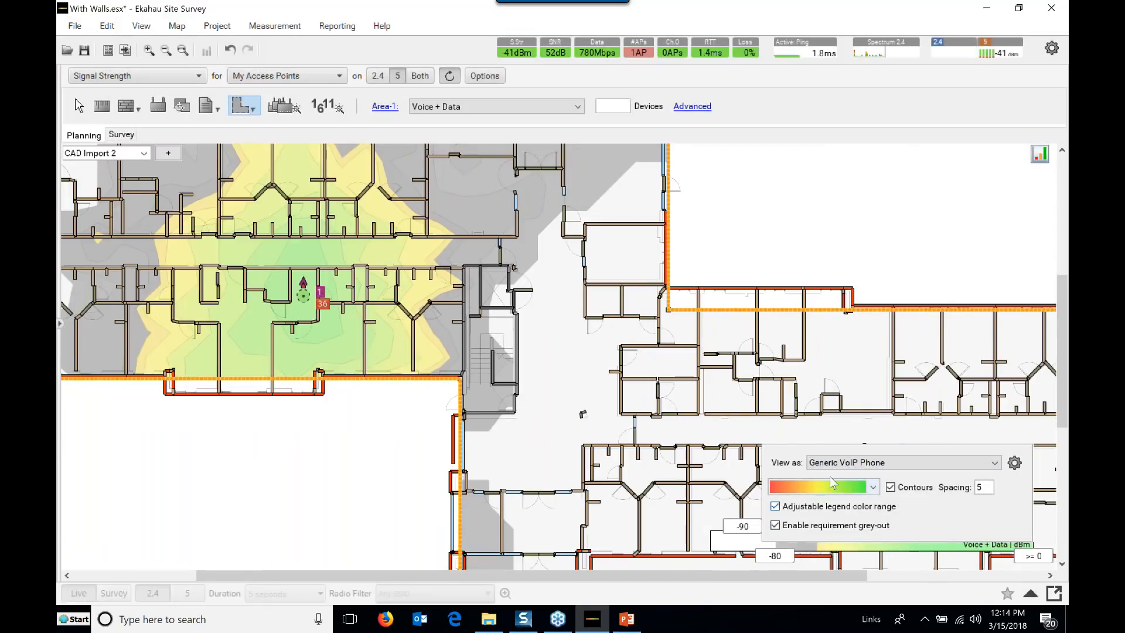
# Add a new device profile and name it as the device owner's device
pyautogui.click(1014, 463)
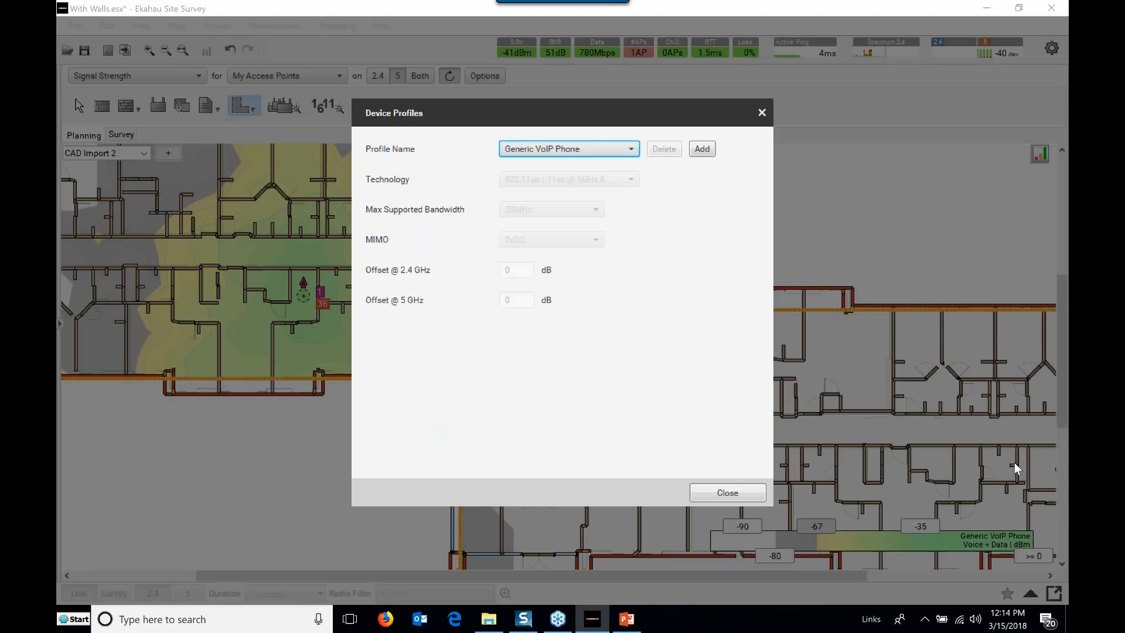
pyautogui.click(631, 150)
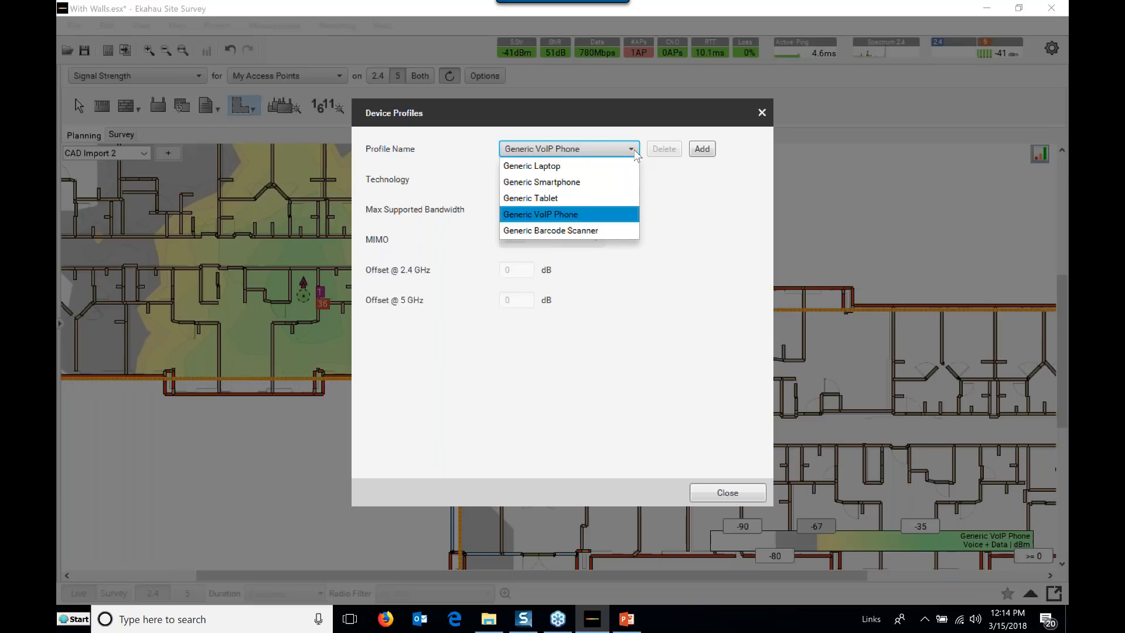
pyautogui.click(635, 150)
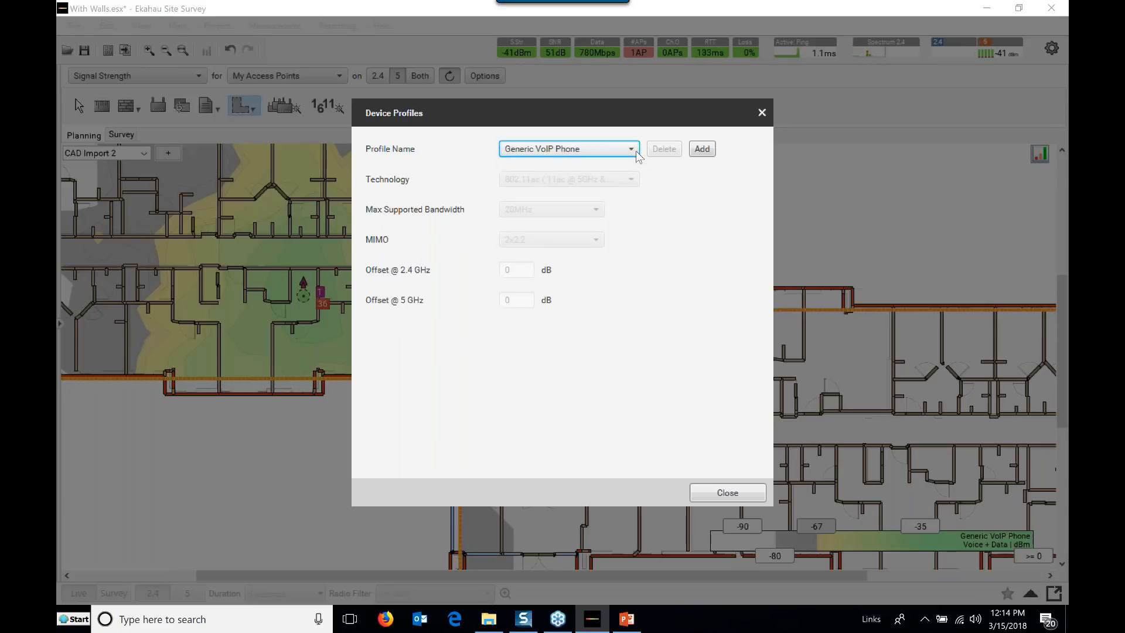
pyautogui.click(710, 151)
pyautogui.click(509, 151)
pyautogui.moveTo(509, 151); pyautogui.dragTo(486, 151)
pyautogui.write("Bryan's device")
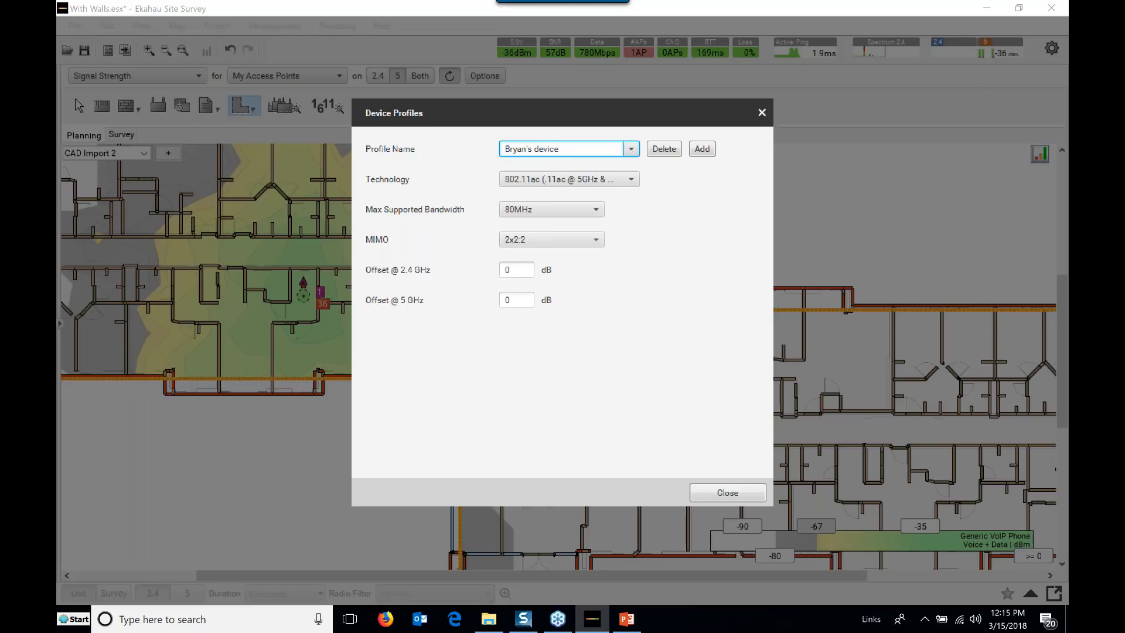
# Check the new profile's technology, set its maximum supported bandwidth to 40MHz and review the MIMO options
pyautogui.click(630, 177)
pyautogui.click(616, 284)
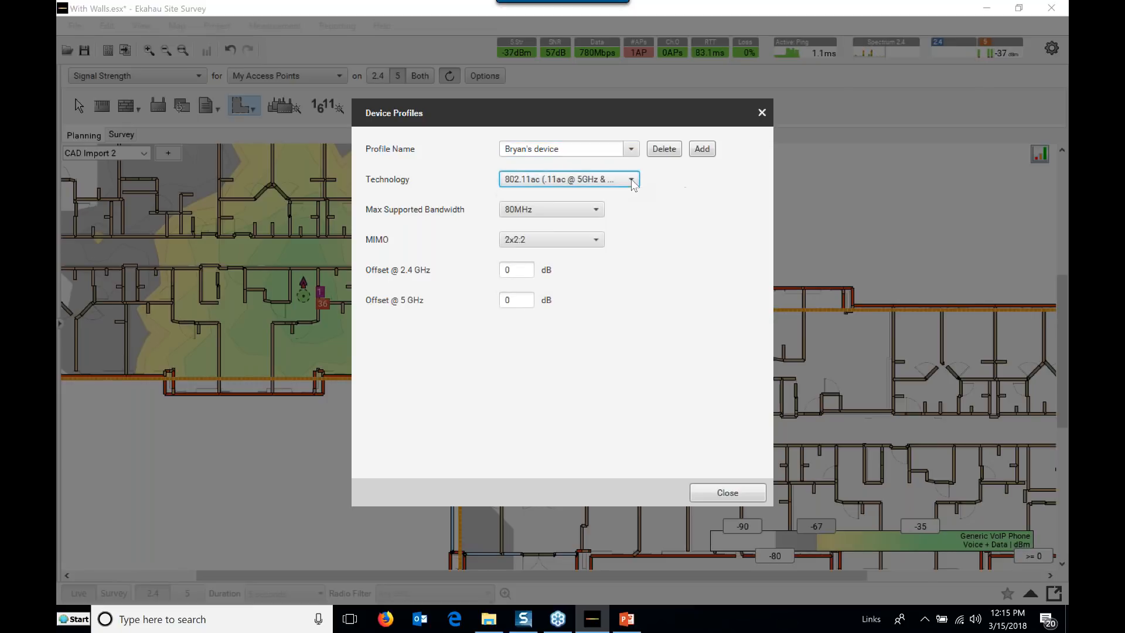
pyautogui.click(590, 206)
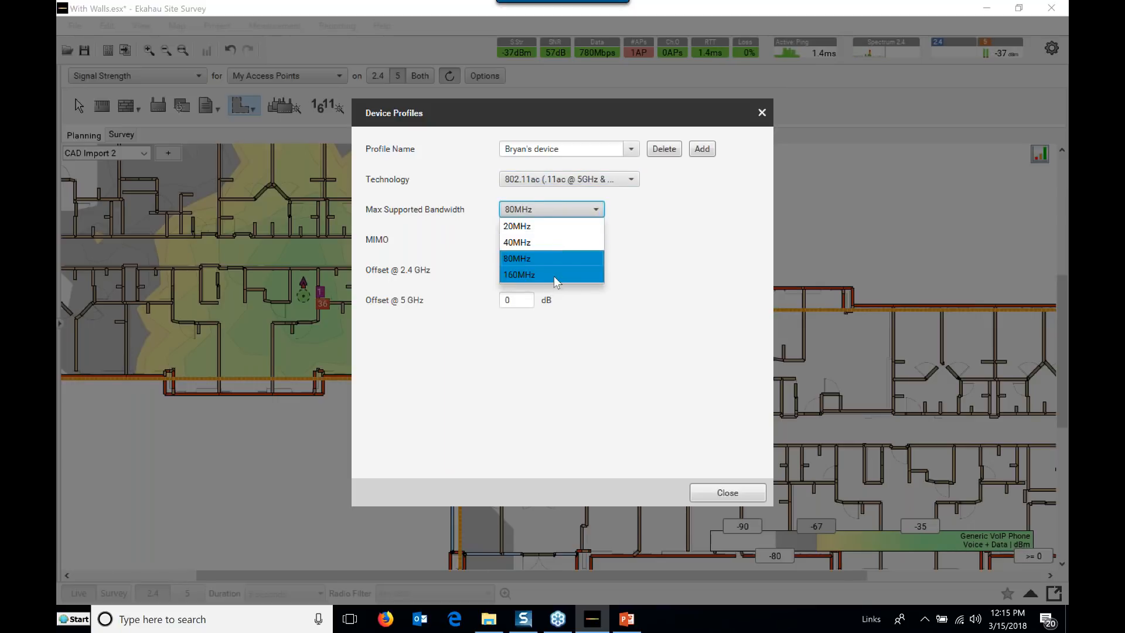
pyautogui.click(547, 242)
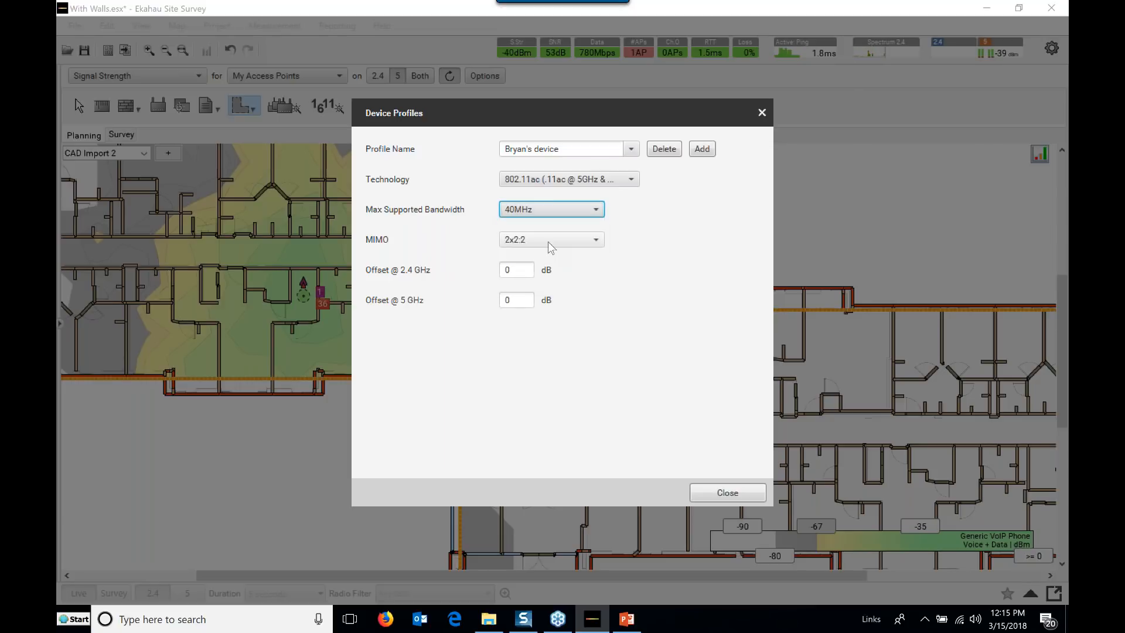
pyautogui.click(596, 241)
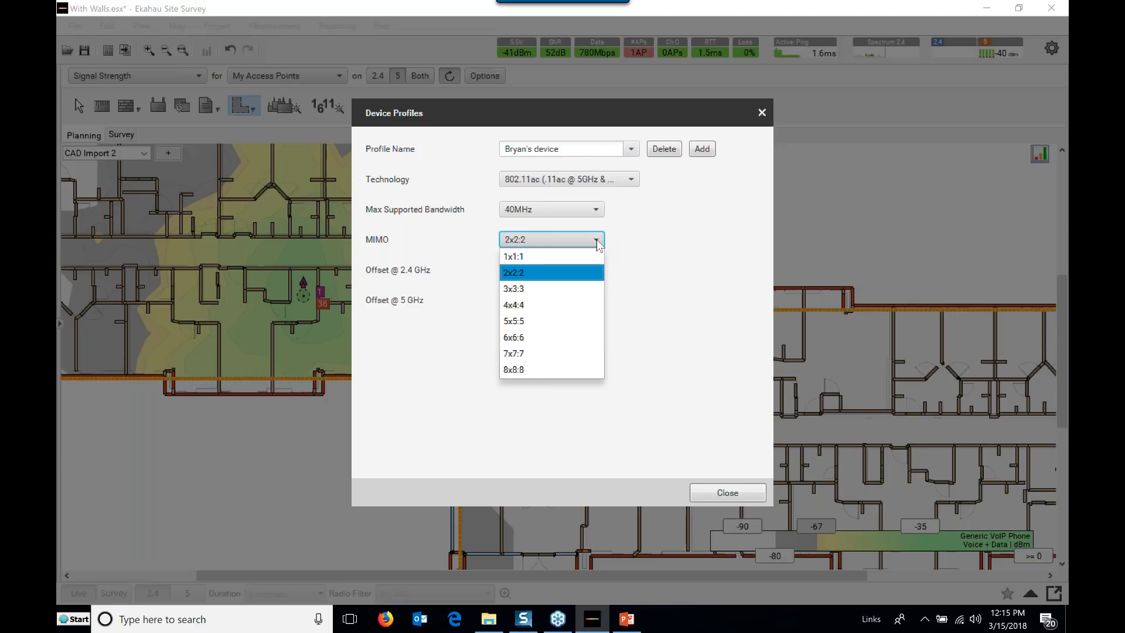
pyautogui.click(656, 236)
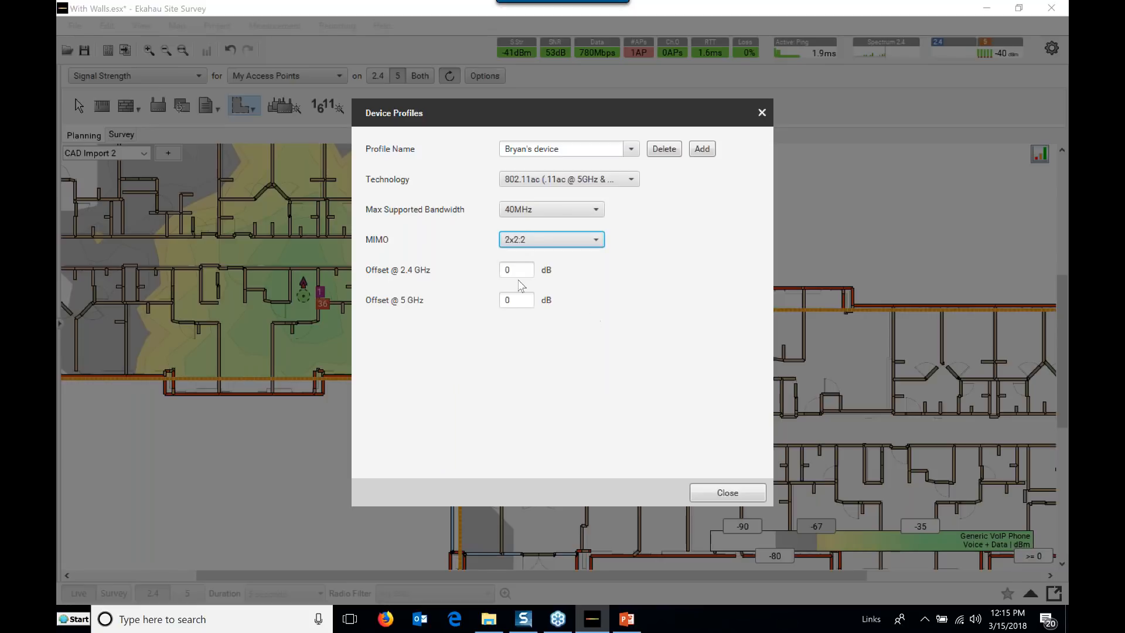
# Set the new profile's offsets to -1 dB at 2.4 GHz and -2 dB at 5 GHz, and close the device profiles
pyautogui.press('Tab')
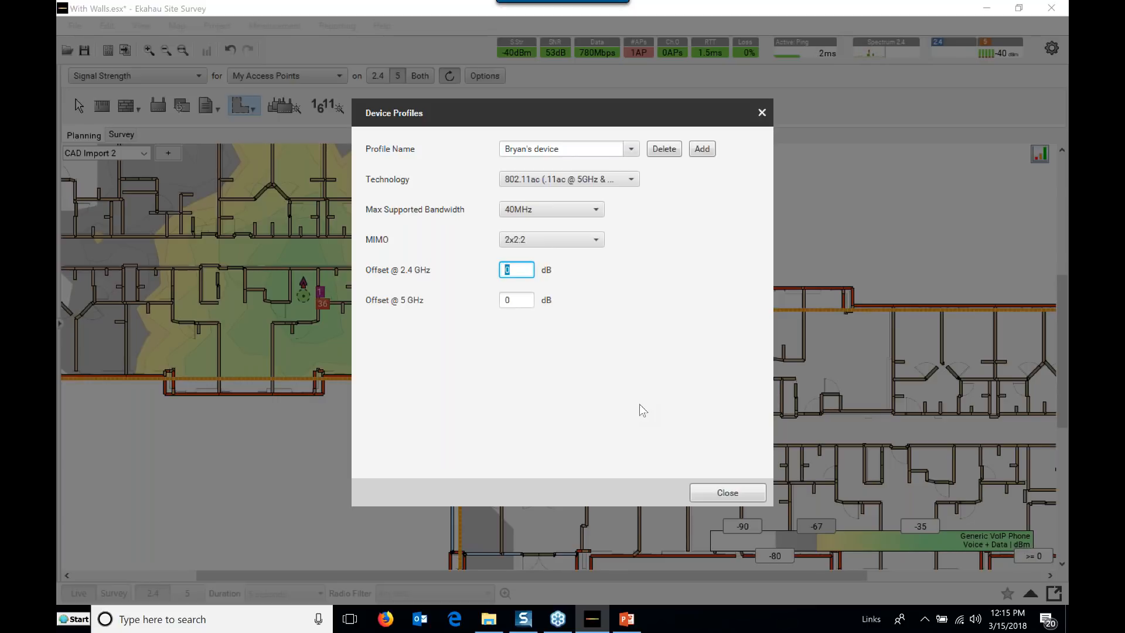
pyautogui.write('-1')
pyautogui.click(527, 300)
pyautogui.moveTo(507, 300); pyautogui.dragTo(504, 299)
pyautogui.write('-2')
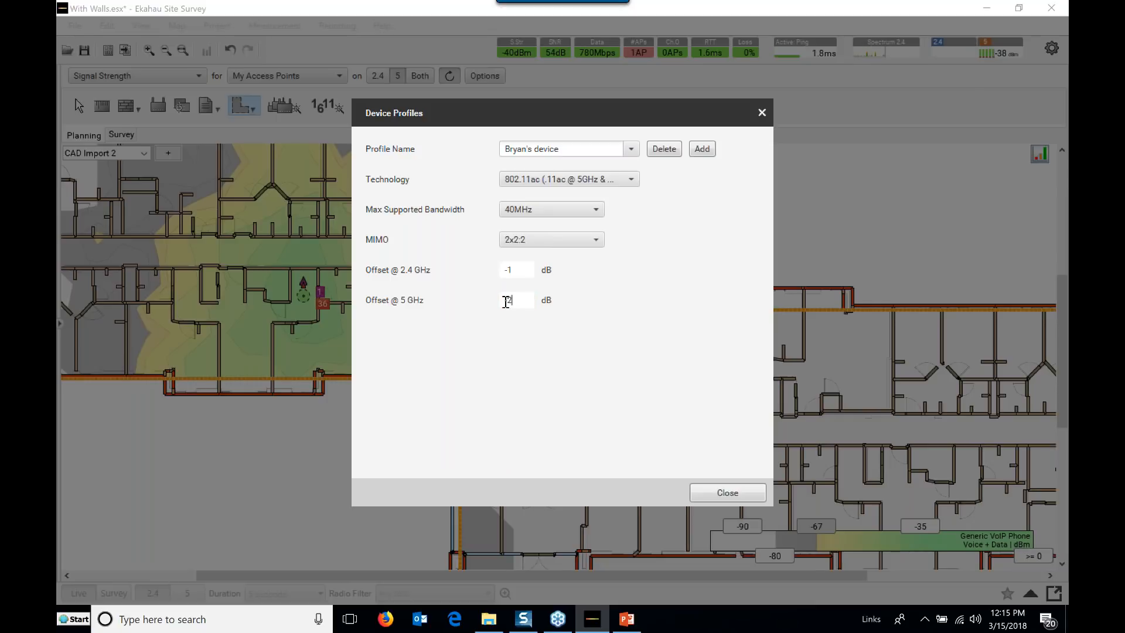
pyautogui.click(740, 495)
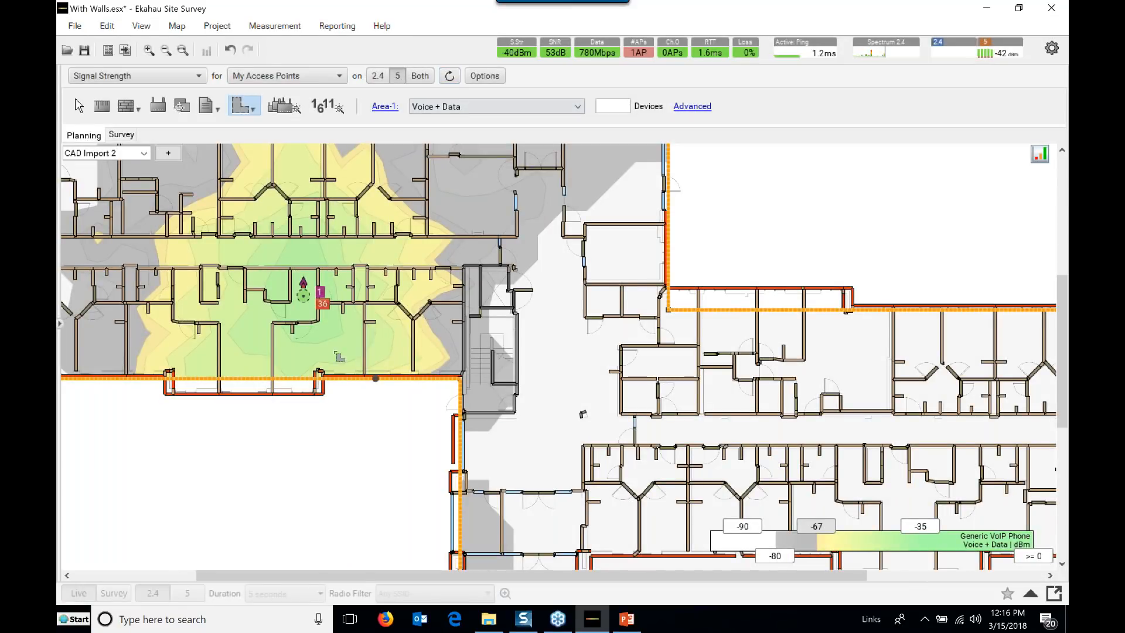
# Place a second Generic .11n/ac Dual Radio access point in the small room just north of the east wing's corridor
pyautogui.scroll(2, 289, 293)
pyautogui.scroll(-1, 289, 293)
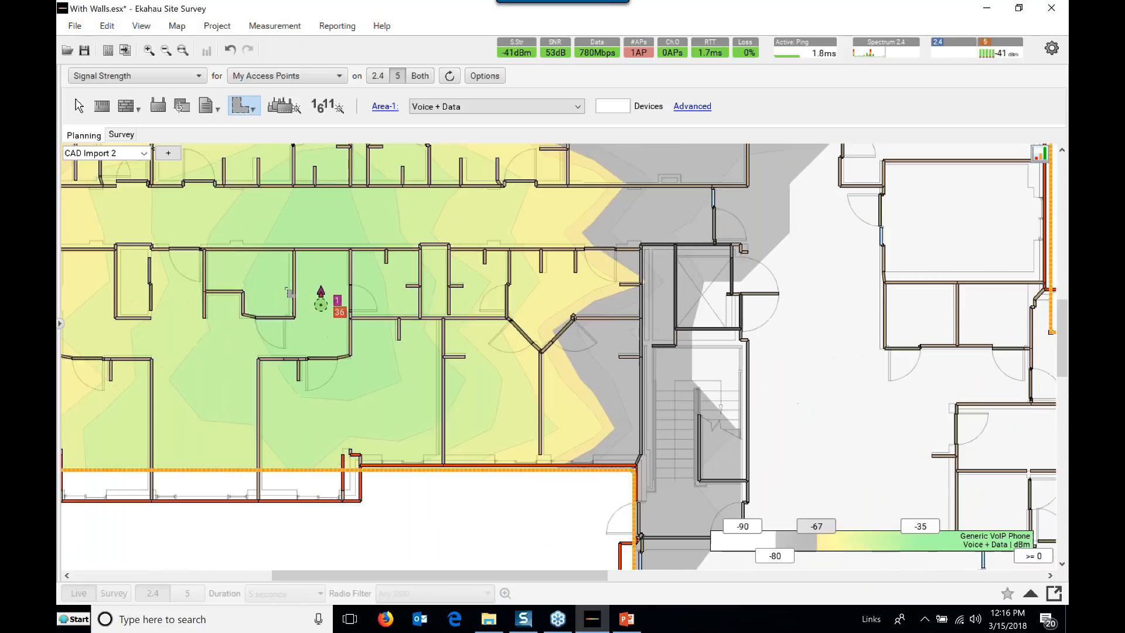
pyautogui.scroll(-1, 483, 469)
pyautogui.scroll(-1, 484, 468)
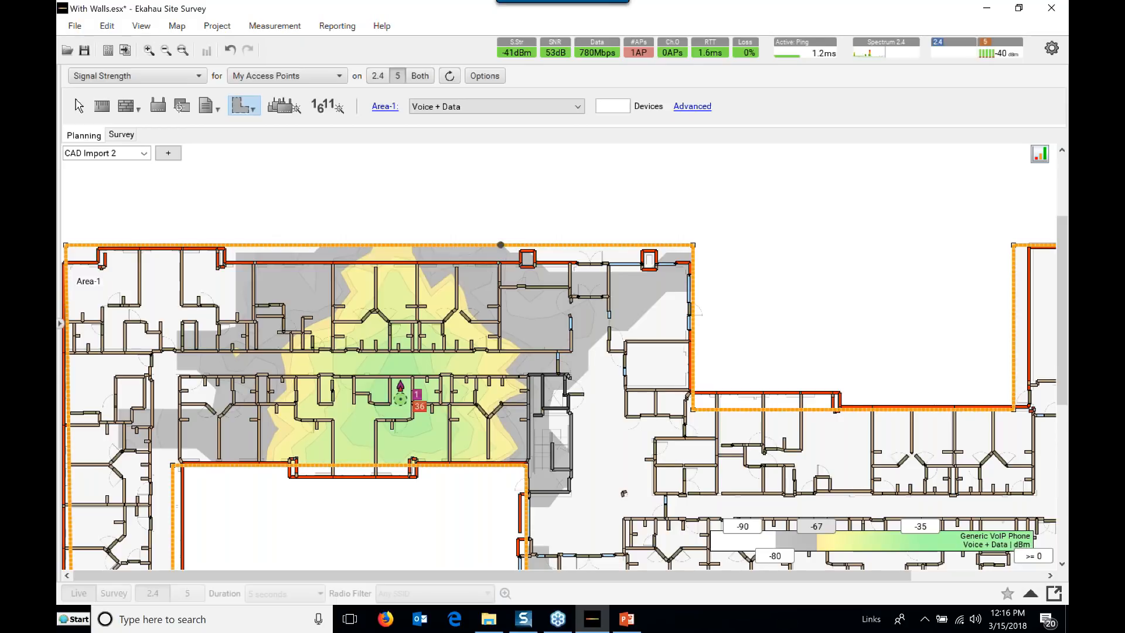
pyautogui.click(156, 108)
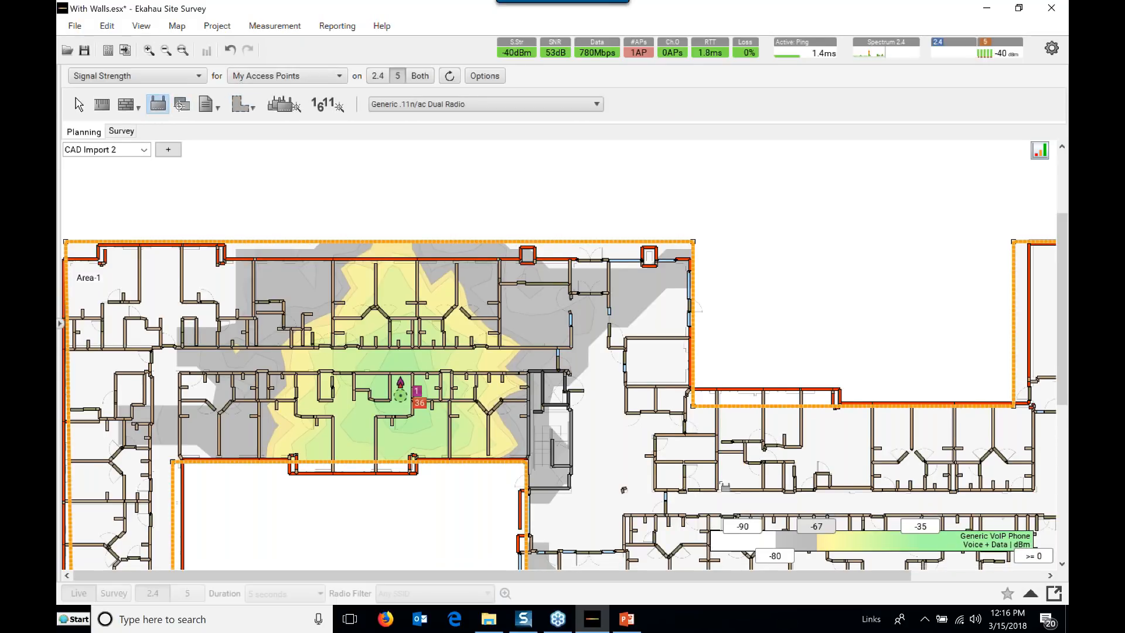
pyautogui.click(773, 482)
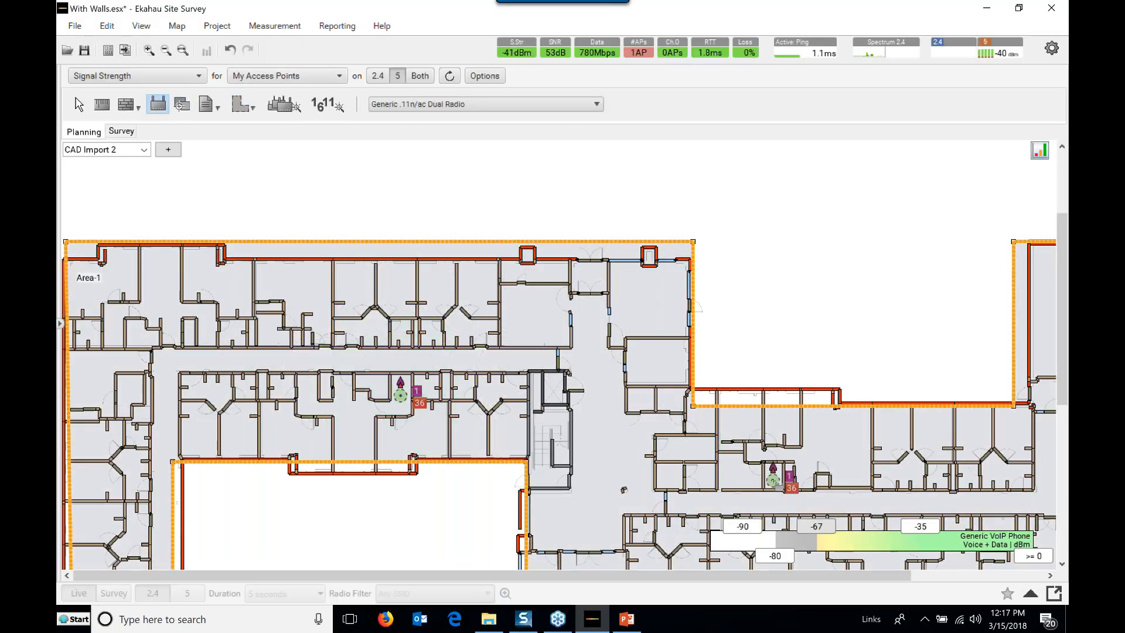
# Refresh the Signal Strength heatmap to include the added access point
pyautogui.click(199, 77)
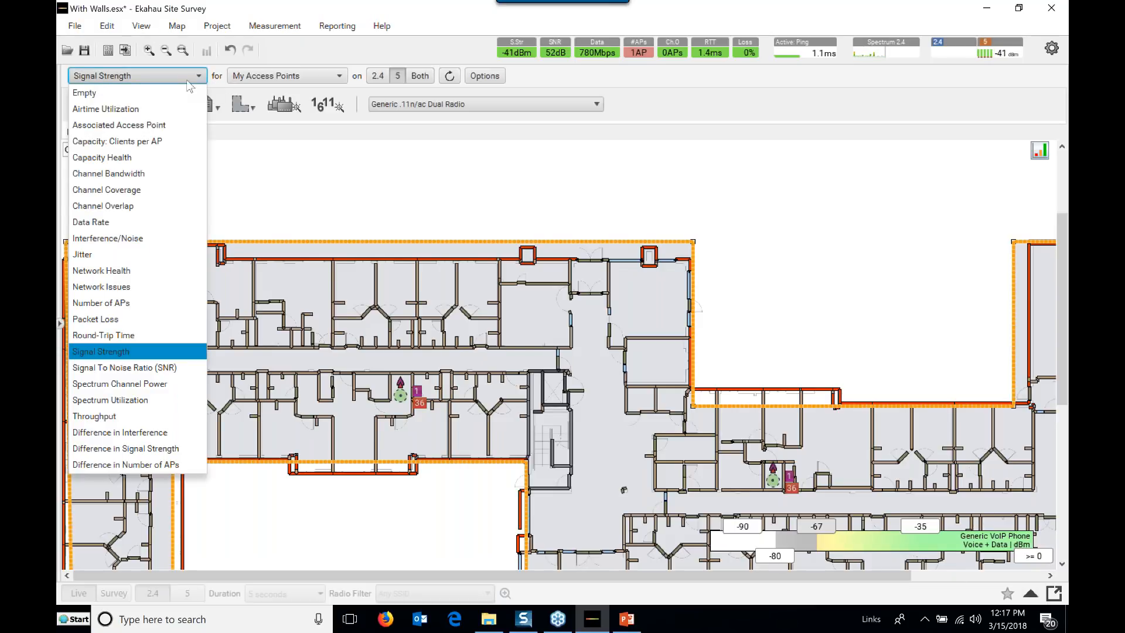
pyautogui.click(186, 80)
pyautogui.click(449, 77)
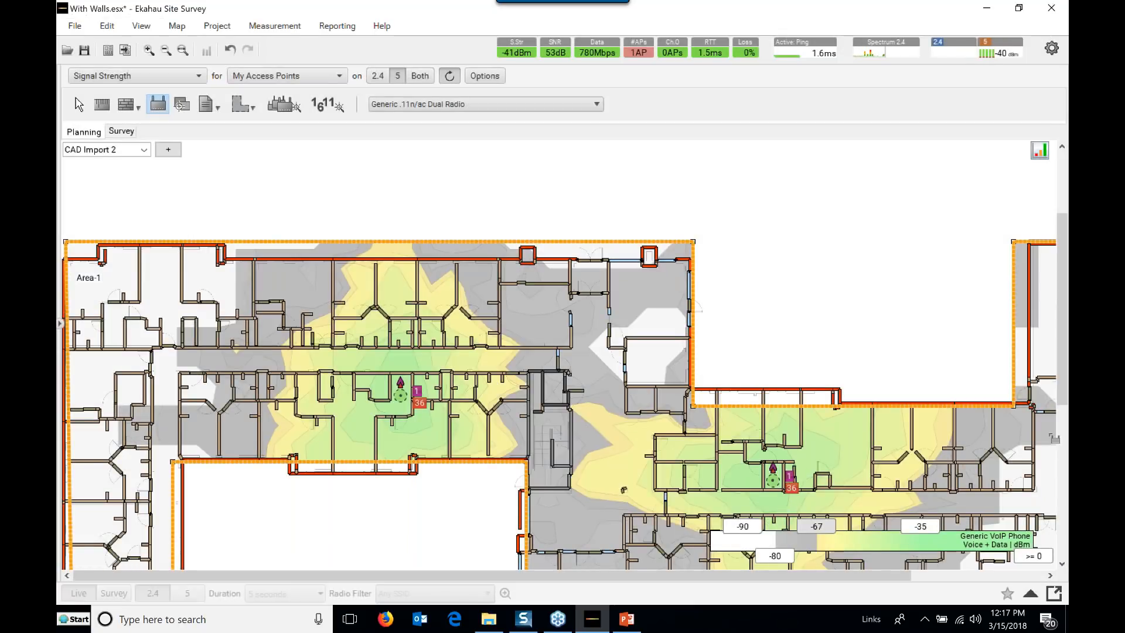
# View the signal strength heatmap from the perspective of the Generic Laptop device profile
pyautogui.moveTo(1060, 396); pyautogui.dragTo(1060, 456)
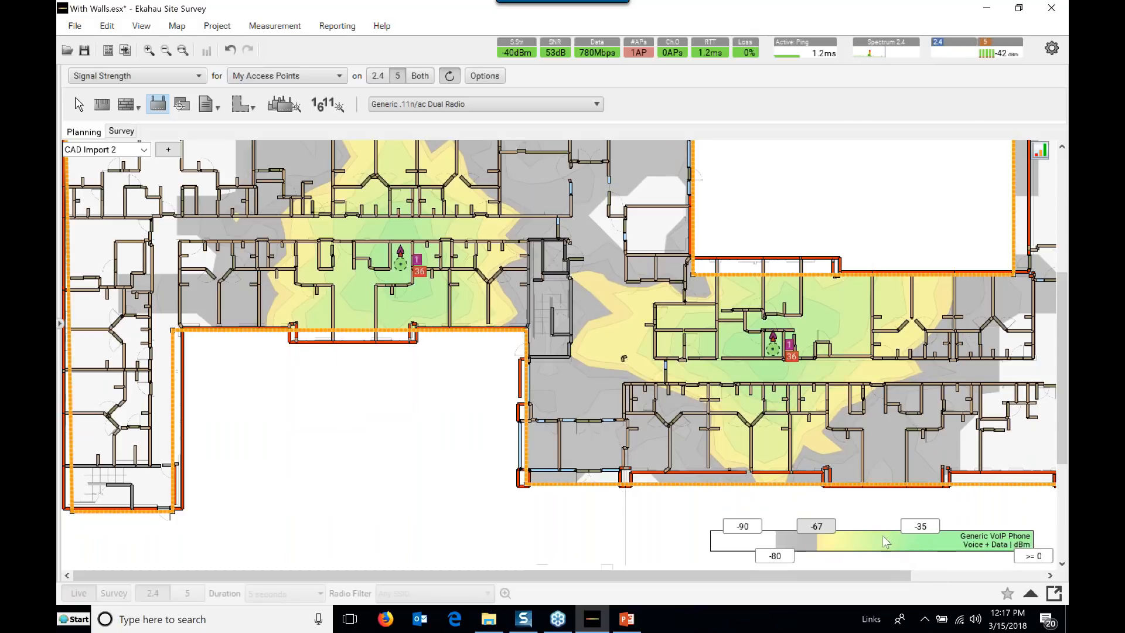
pyautogui.click(886, 541)
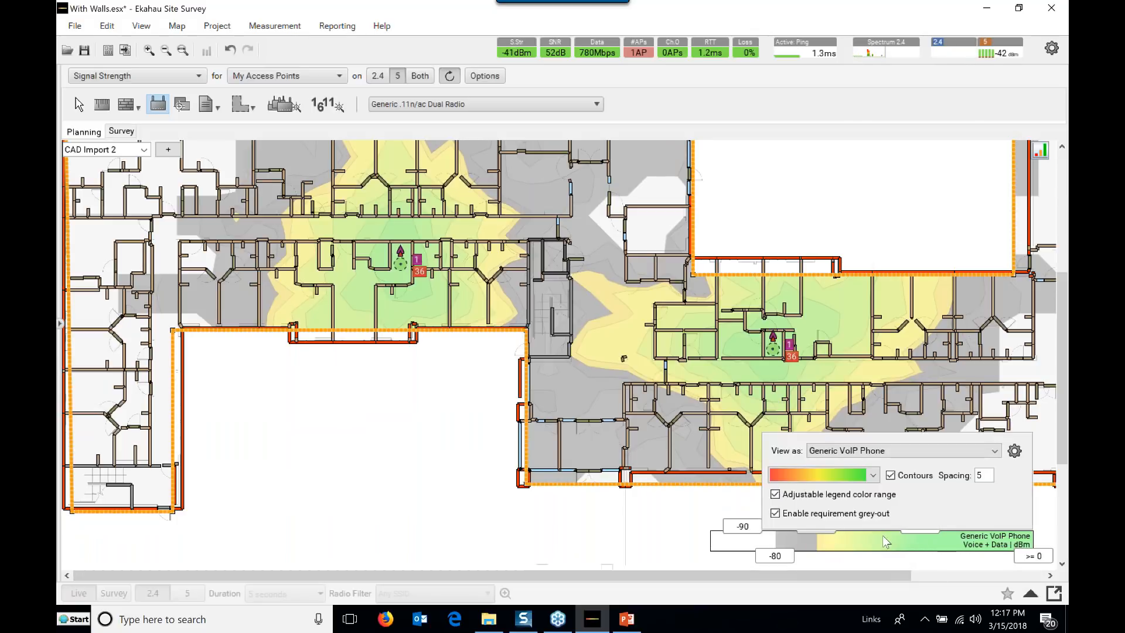
pyautogui.click(990, 451)
pyautogui.click(927, 480)
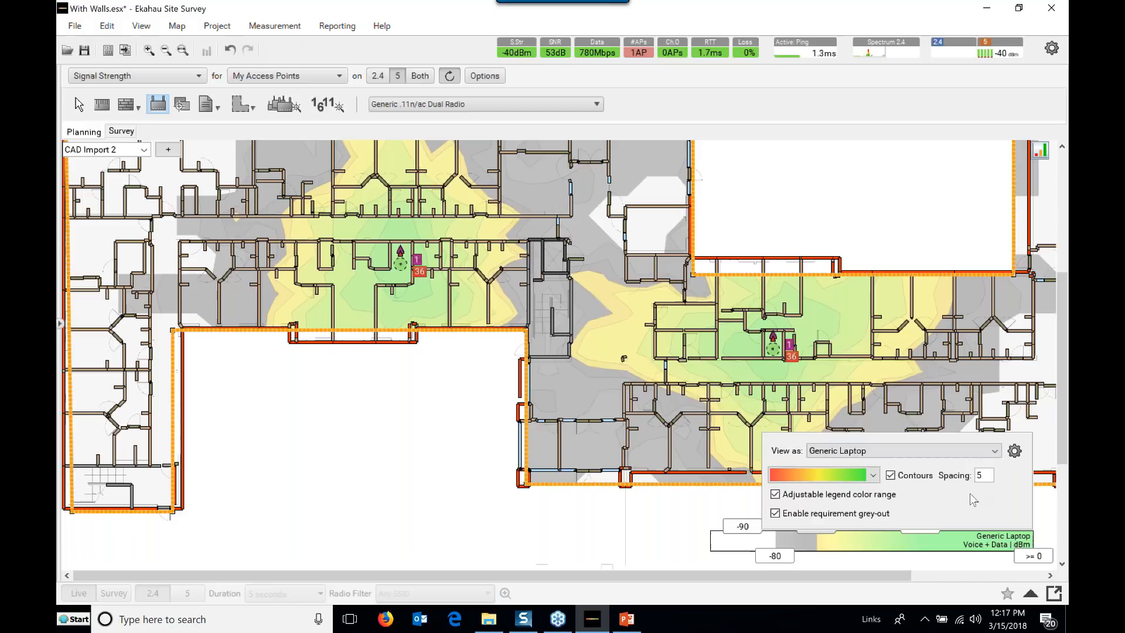
# Add a new device profile and name it 2
pyautogui.click(1014, 454)
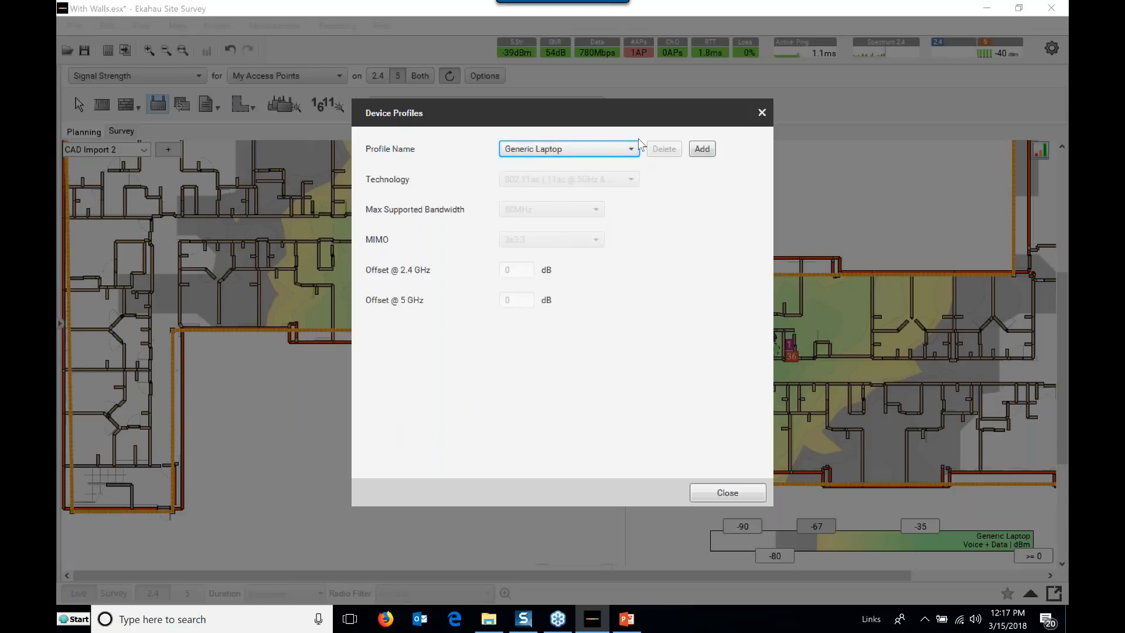
pyautogui.click(706, 150)
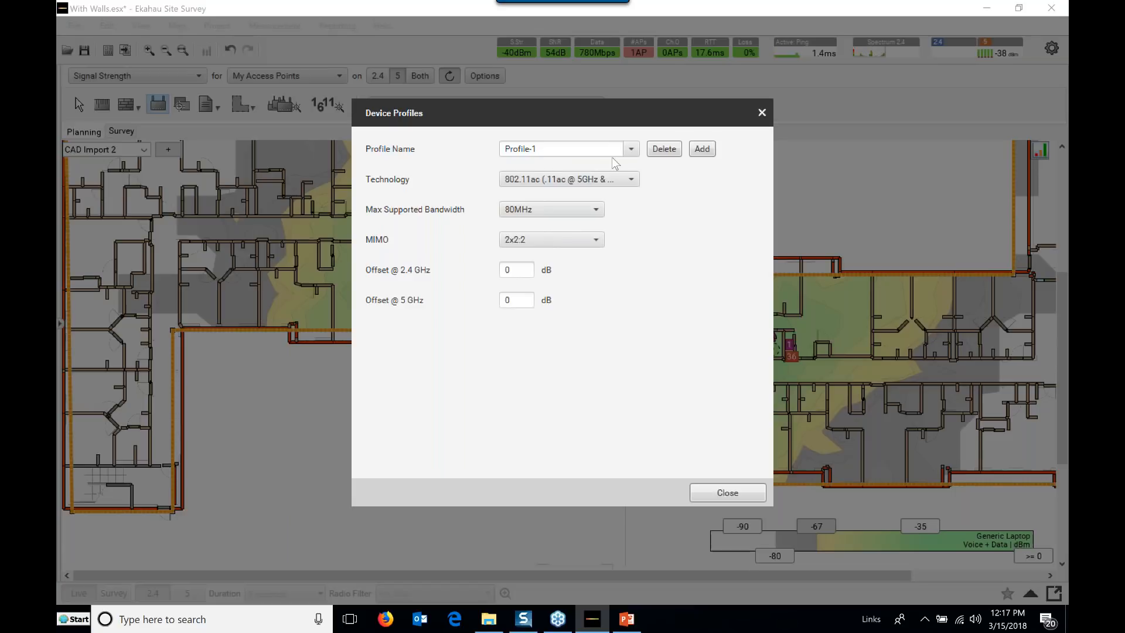
pyautogui.click(570, 150)
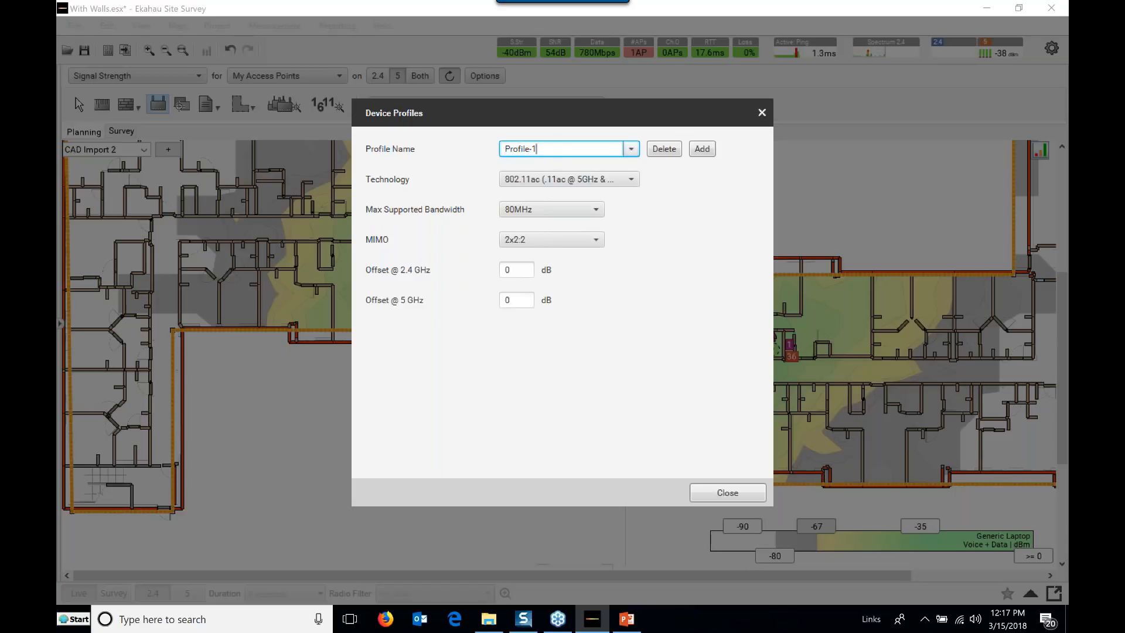
pyautogui.hotkey('ctrl', 'a')
pyautogui.write('2')
# Review profile 2's technology and maximum bandwidth options, and set its MIMO to 1x1:1
pyautogui.click(620, 178)
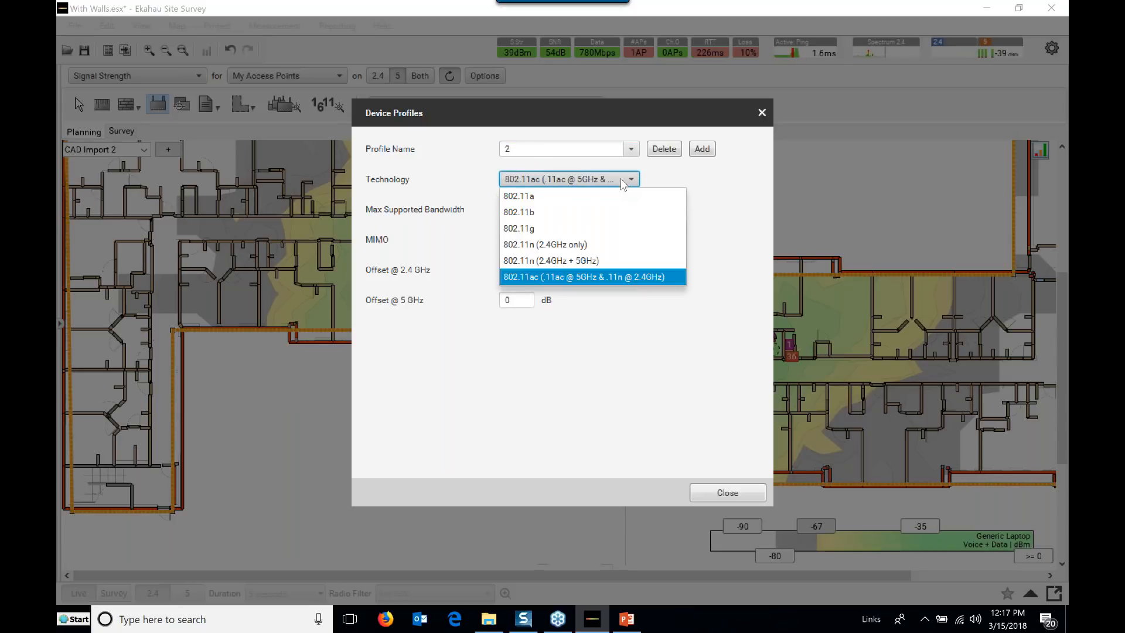
pyautogui.click(621, 178)
pyautogui.click(592, 212)
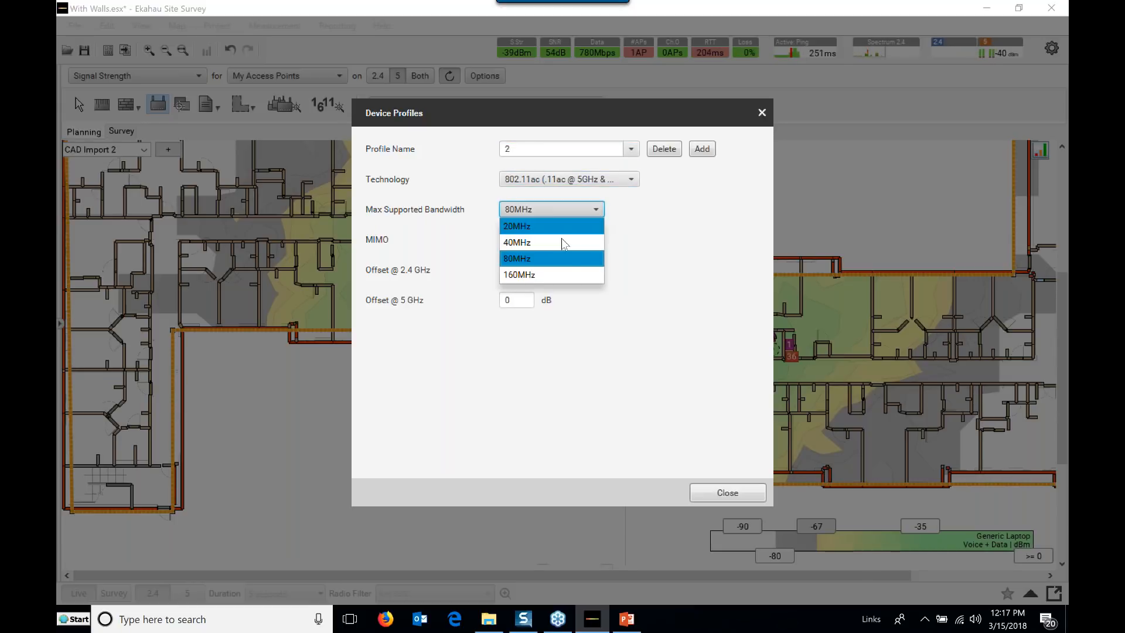
pyautogui.click(673, 242)
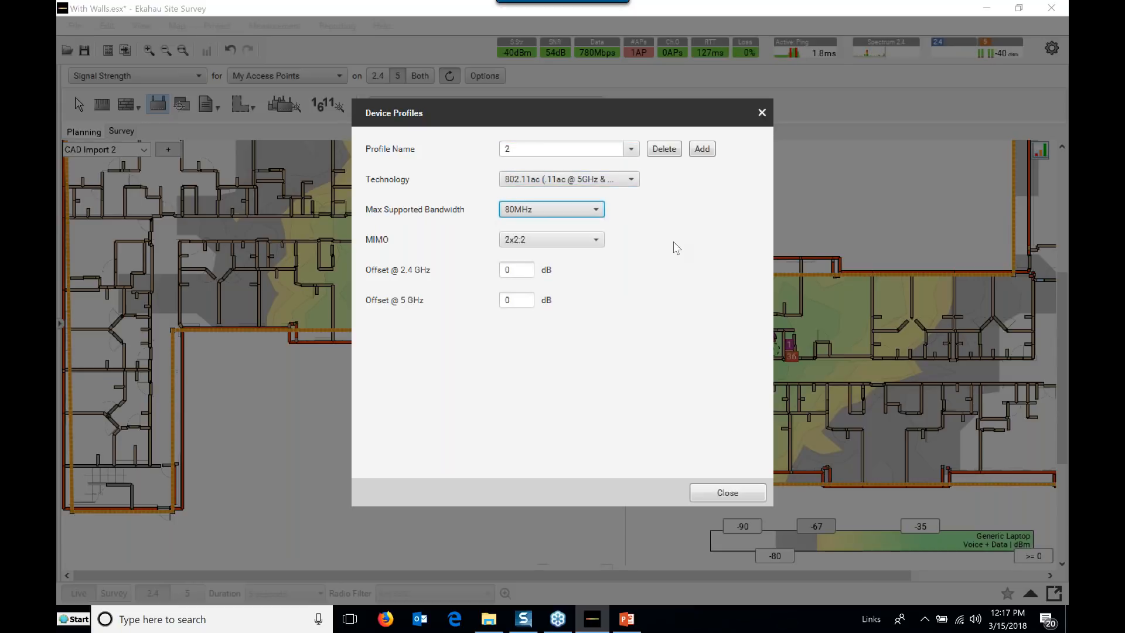
pyautogui.click(595, 242)
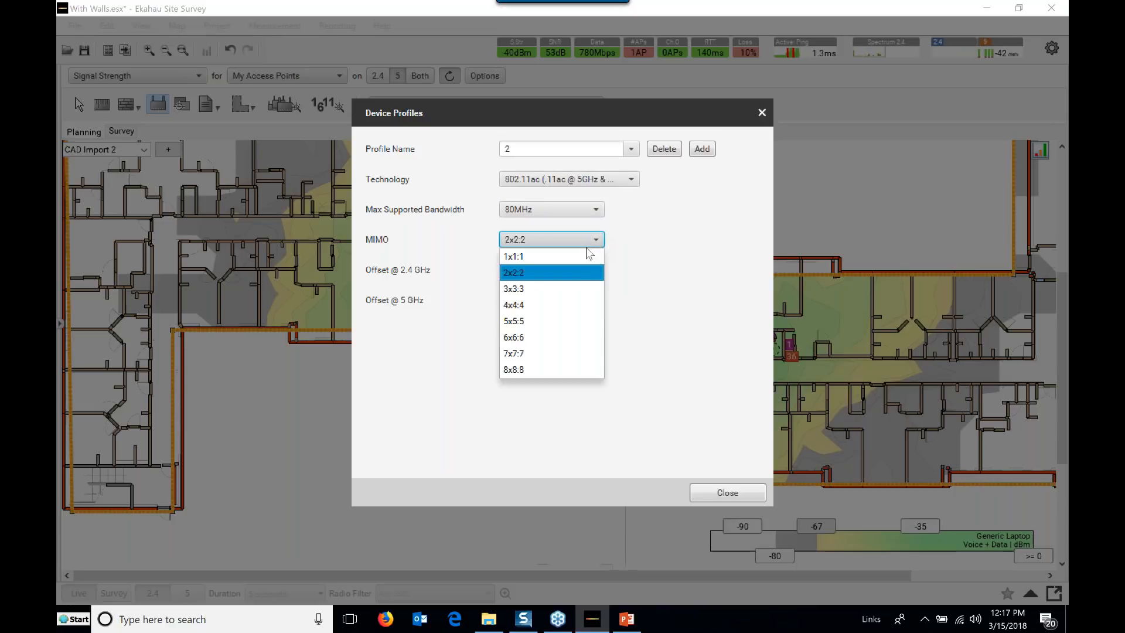
pyautogui.click(578, 258)
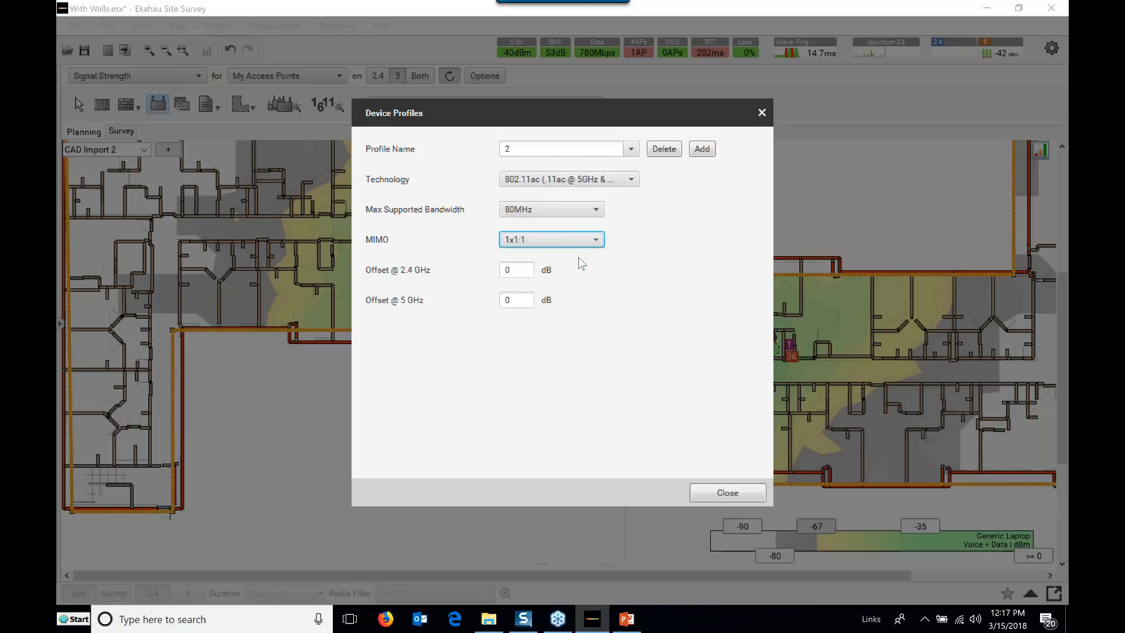
# Set profile 2's offsets to -2 dB at 2.4 GHz and -4 dB at 5 GHz, and close the device profiles
pyautogui.click(520, 270)
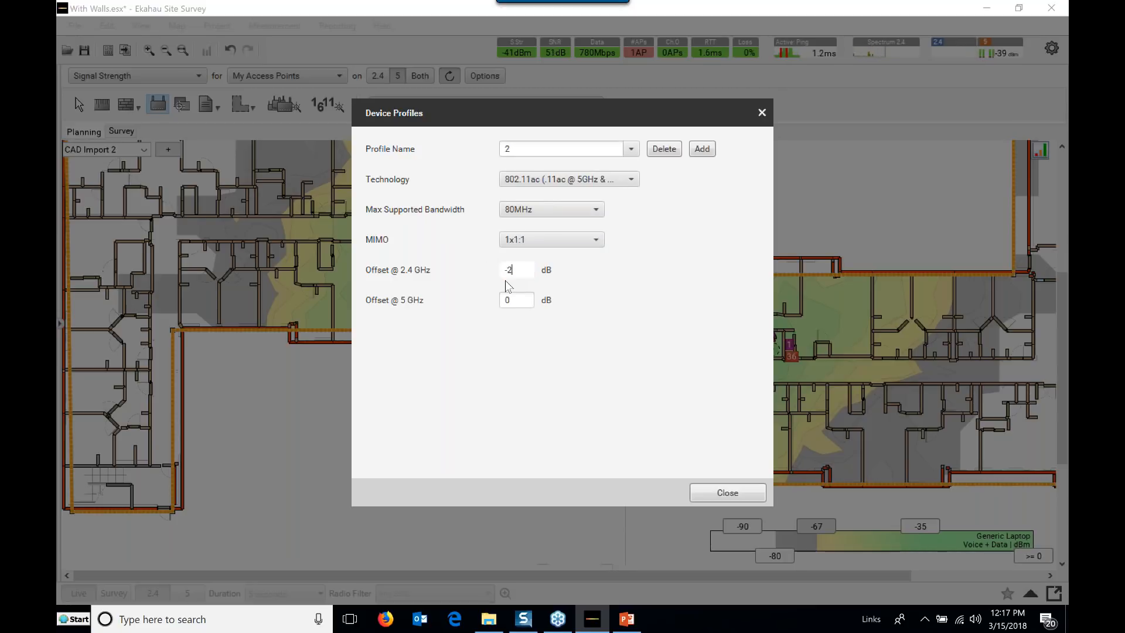
pyautogui.click(505, 300)
pyautogui.press('Delete')
pyautogui.write('-4')
pyautogui.click(741, 495)
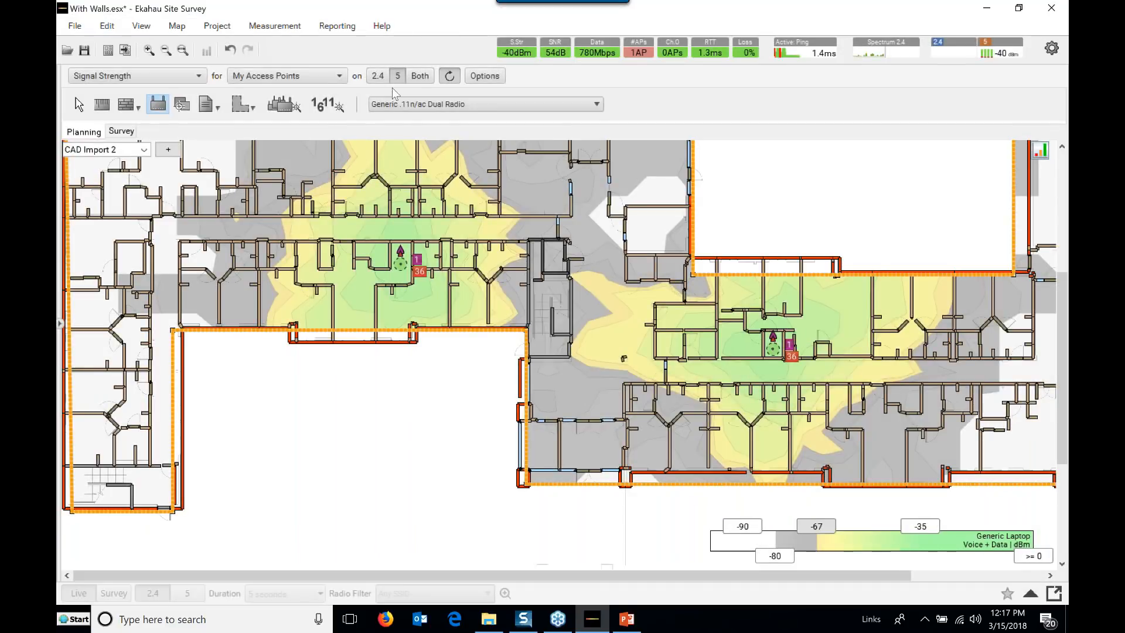
# Compare the signal strength heatmap for both bands combined, 2.4 GHz and 5 GHz, ending on 2.4 GHz
pyautogui.click(421, 76)
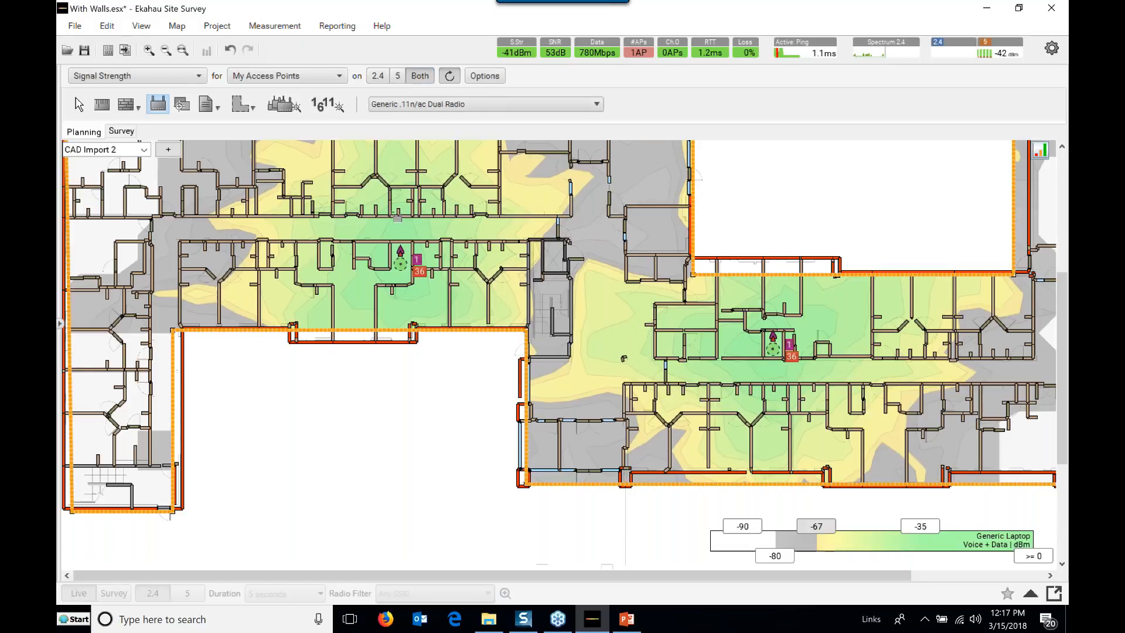
pyautogui.click(377, 76)
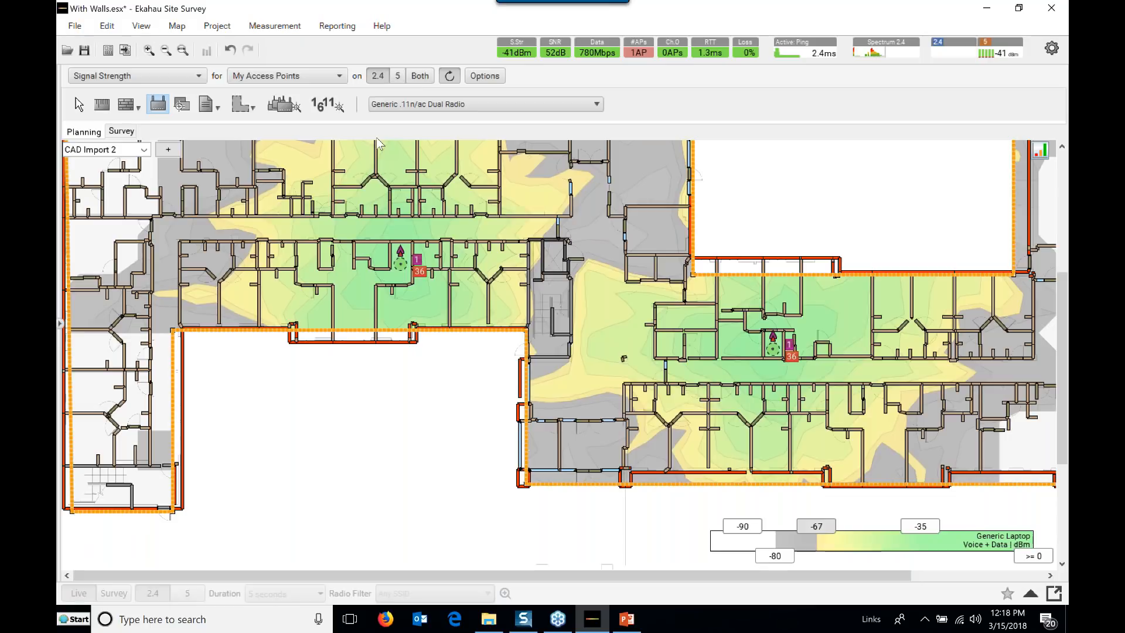
pyautogui.click(398, 76)
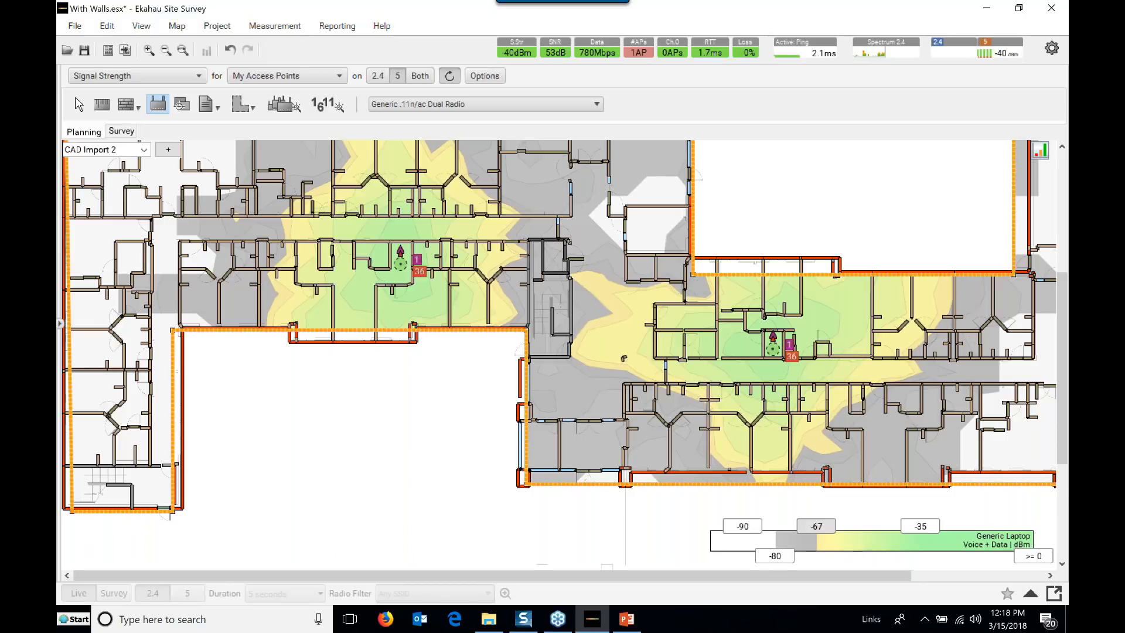
pyautogui.click(378, 75)
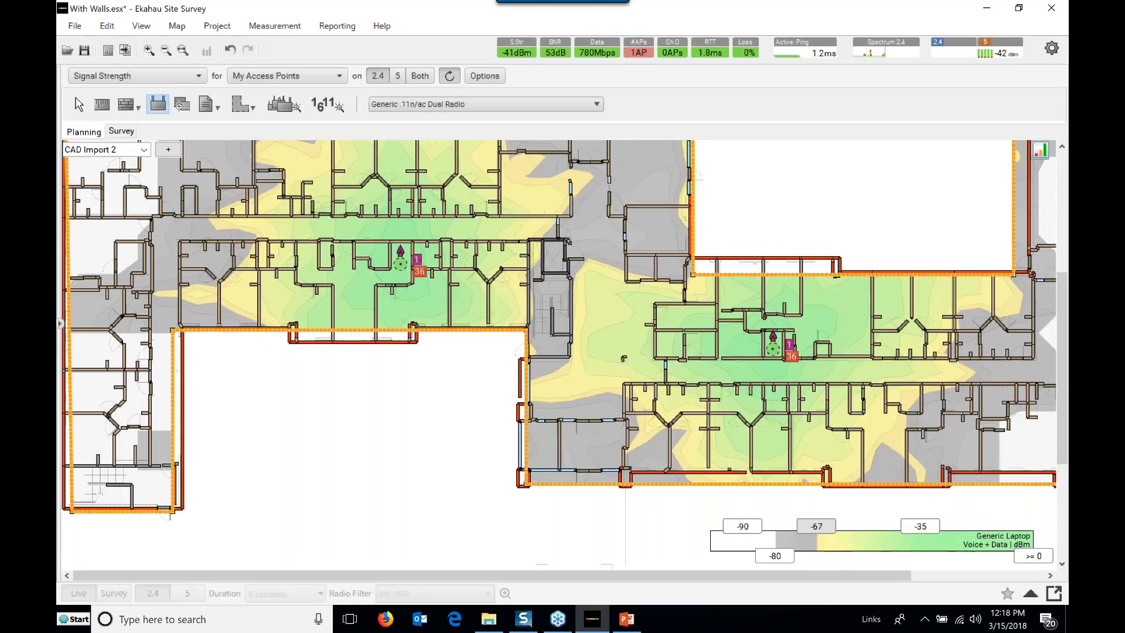
# View the heatmap as Measured and as profile 2 (-2 dB/-4 dB), and raise the legend's grey-out threshold to -65 dBm
pyautogui.click(860, 545)
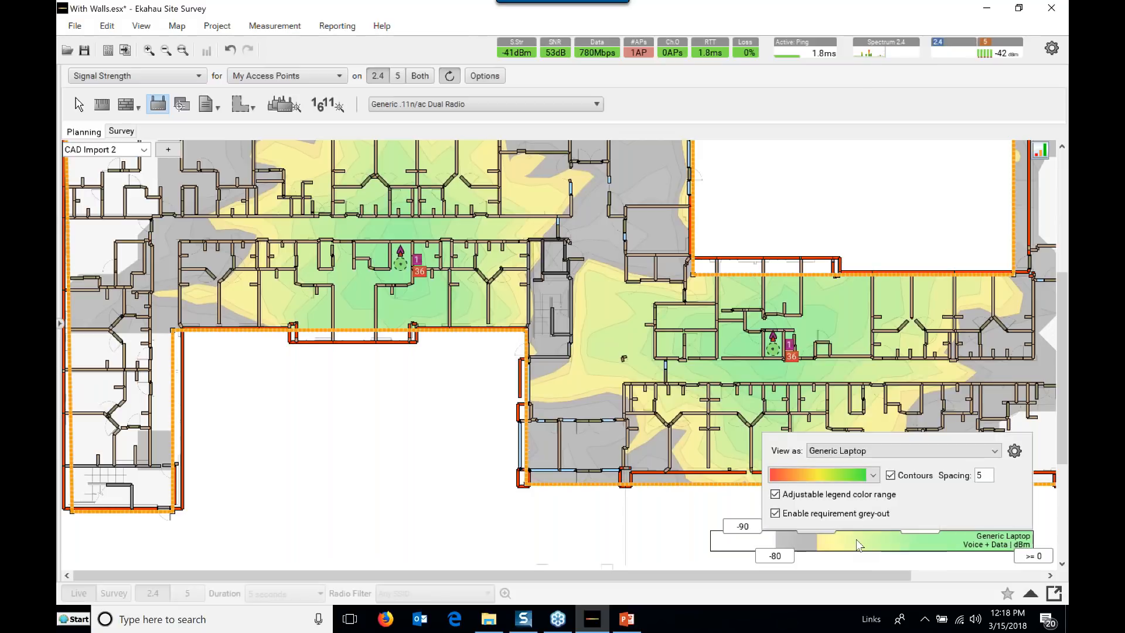
pyautogui.click(996, 451)
pyautogui.click(926, 466)
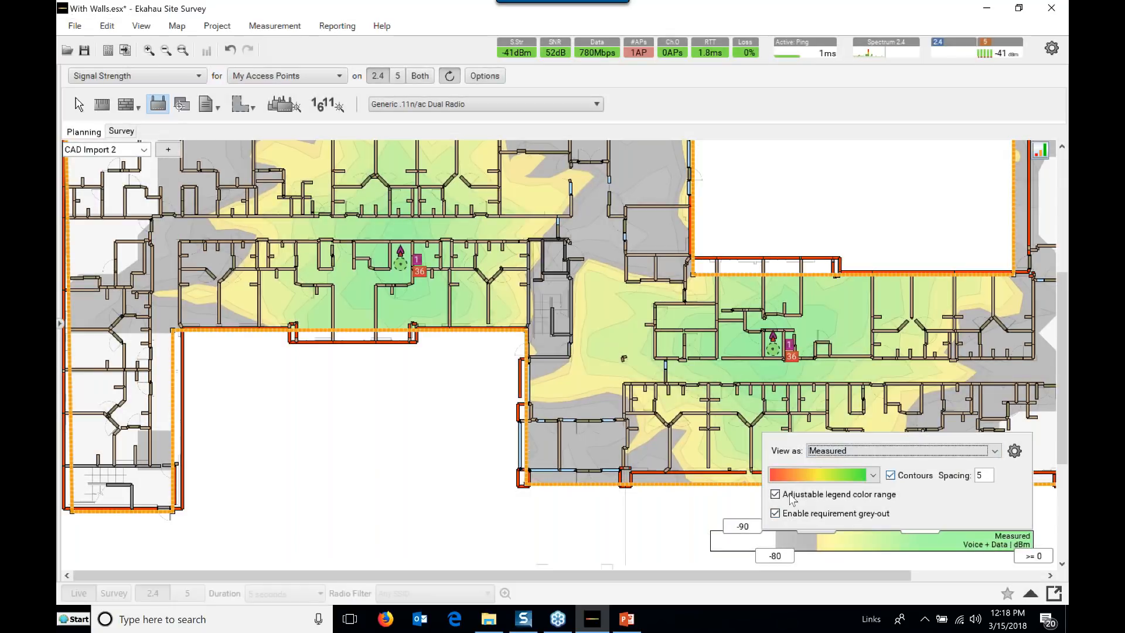
pyautogui.click(993, 455)
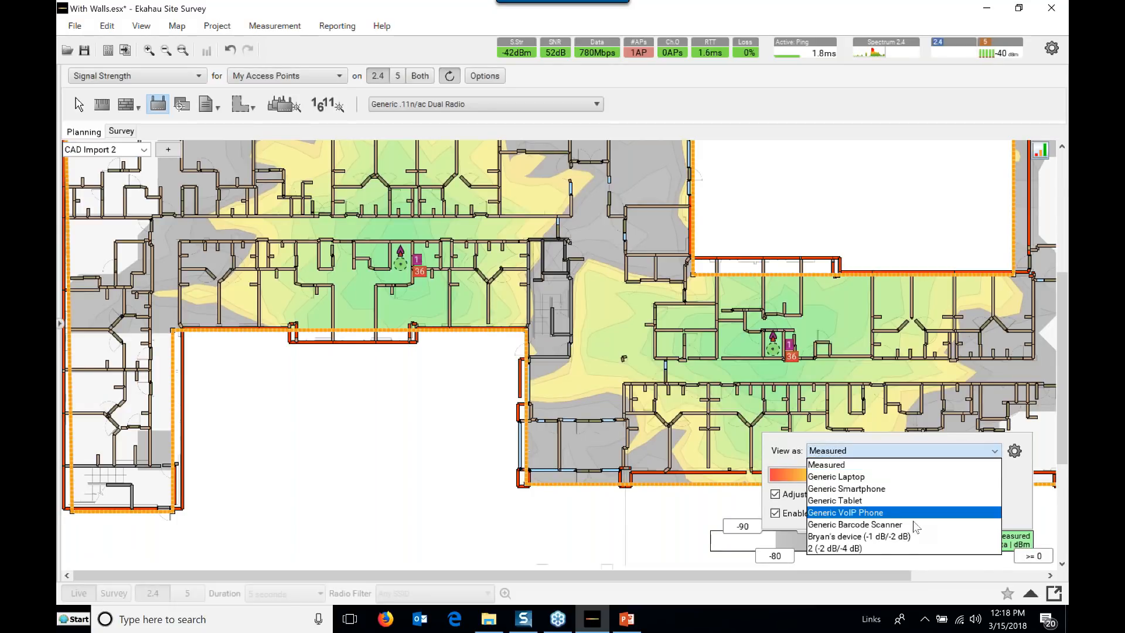
pyautogui.click(893, 549)
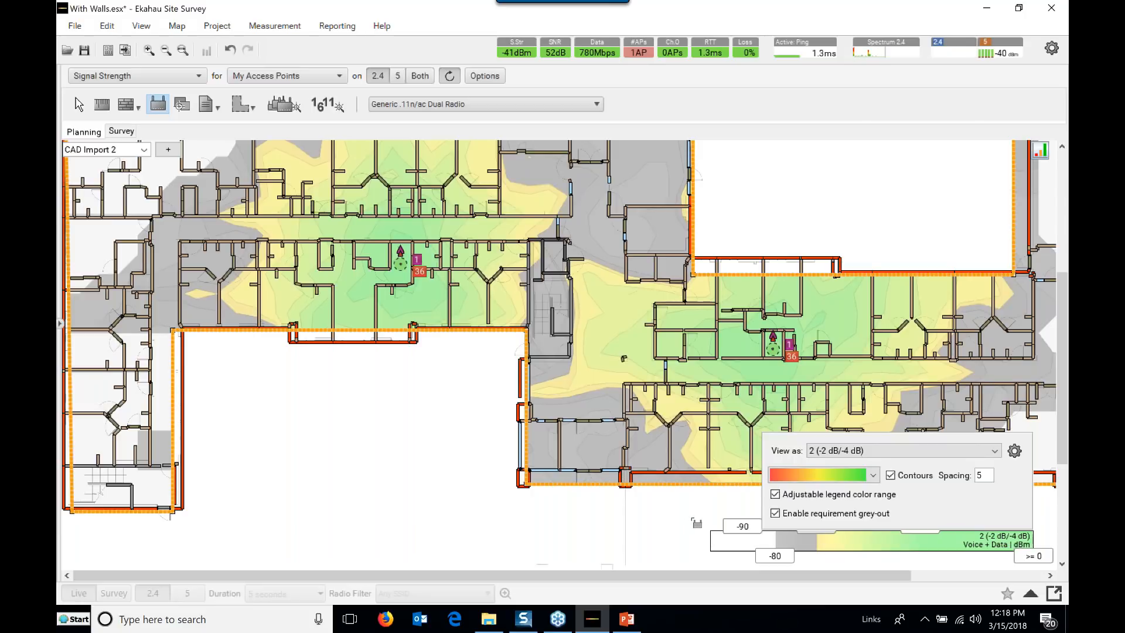
pyautogui.moveTo(831, 527)
pyautogui.mouseDown()
pyautogui.moveTo(845, 523)
pyautogui.moveTo(831, 530)
pyautogui.mouseUp()
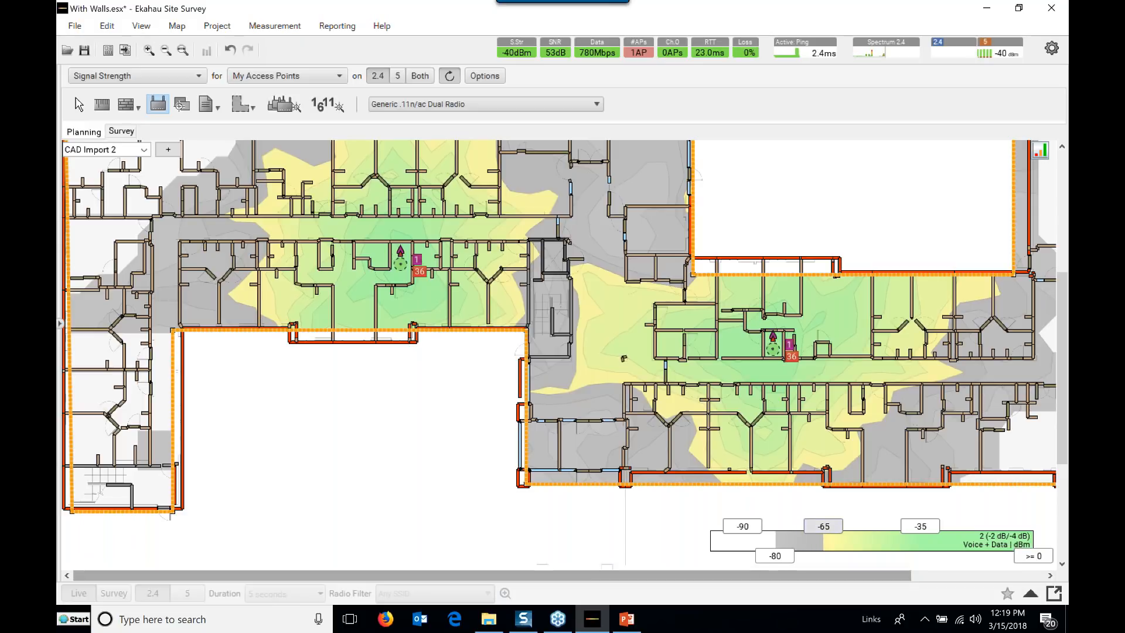
# Switch to PowerPoint, start the slide show from the Demonstration slide and advance to The Ekahau Solution slide
pyautogui.click(626, 624)
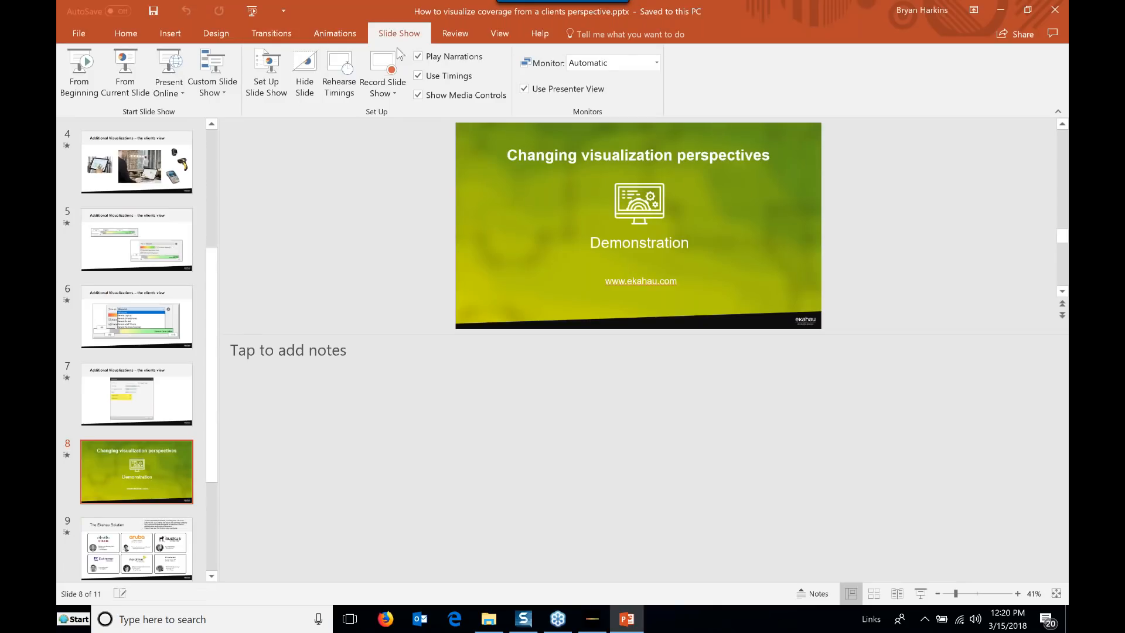
pyautogui.click(132, 65)
pyautogui.click(133, 65)
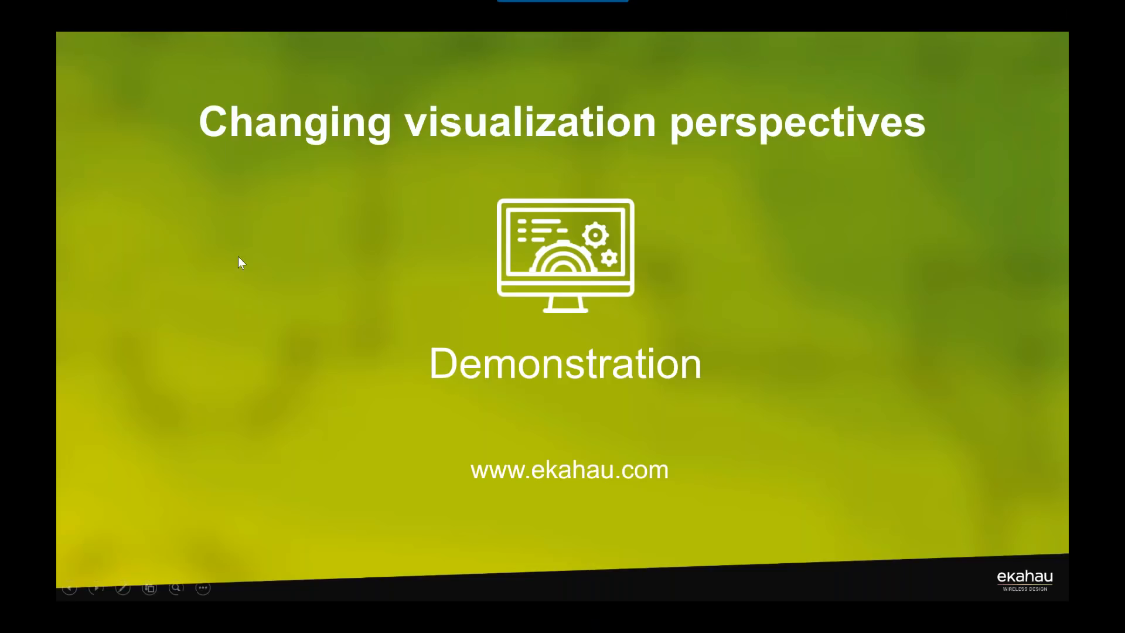
pyautogui.click(238, 255)
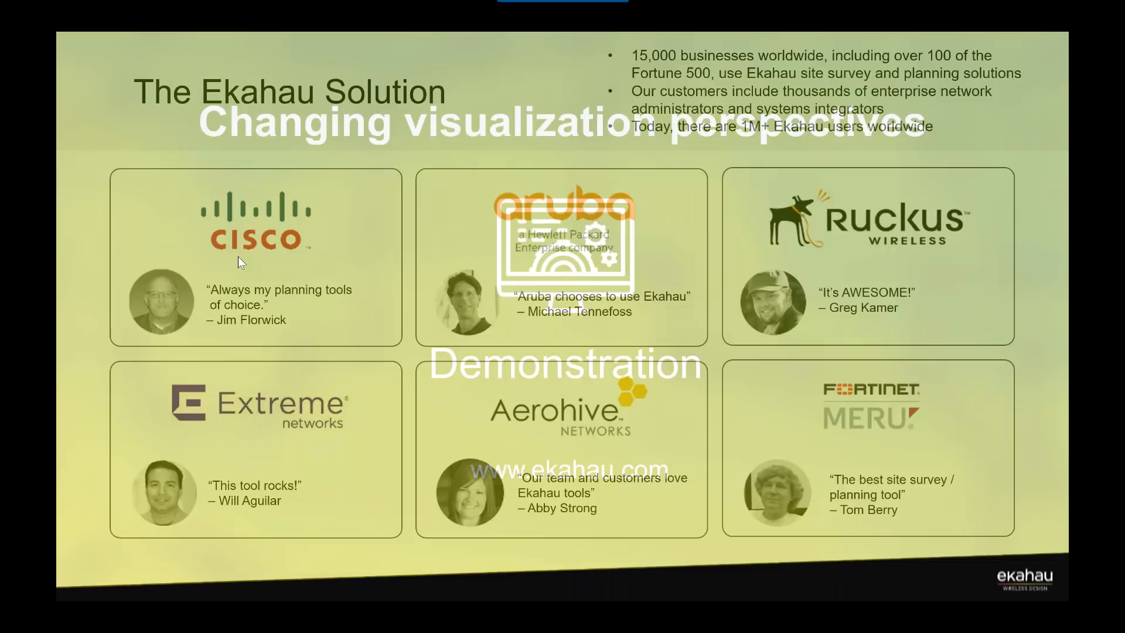
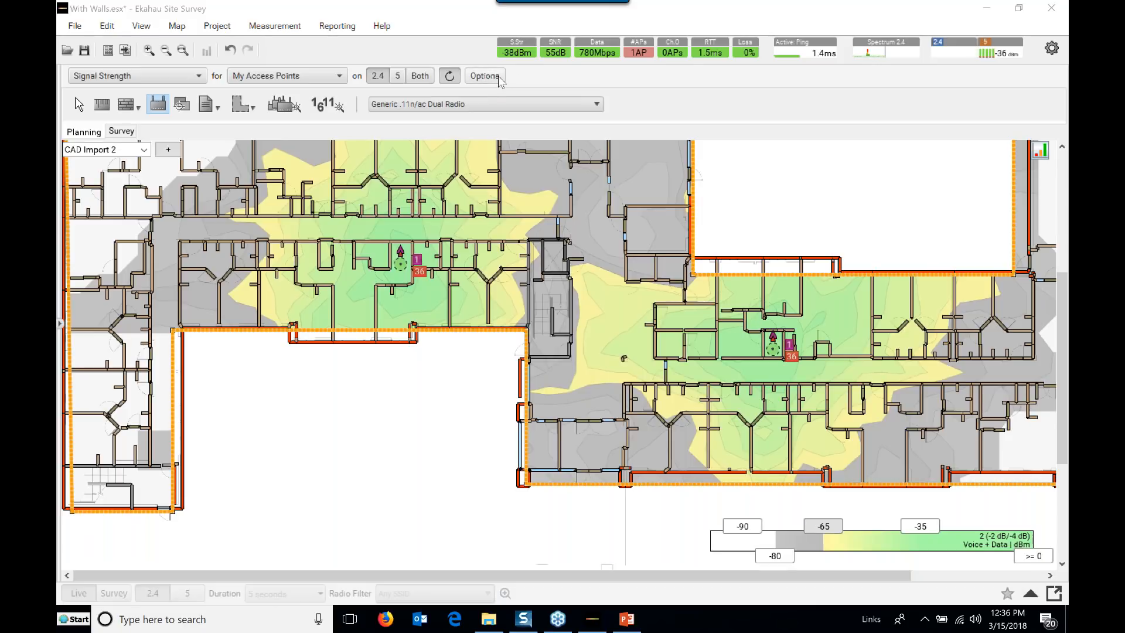
# Set the heatmap's visualization height to 40 ft and close the visualization options
pyautogui.click(497, 78)
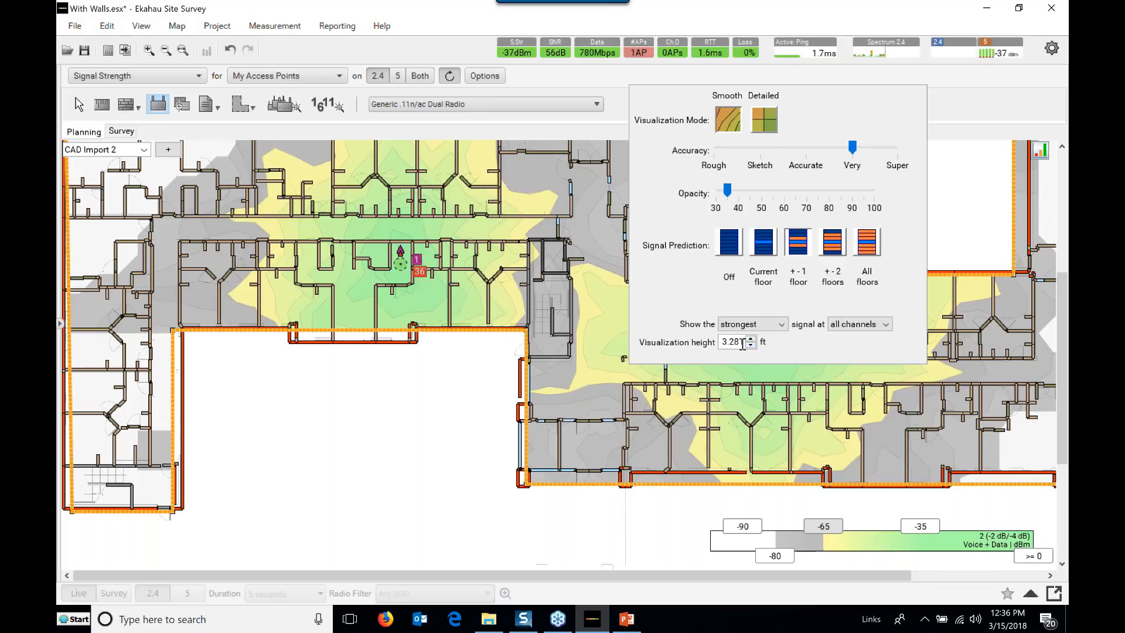
pyautogui.doubleClick(726, 344)
pyautogui.moveTo(726, 344); pyautogui.dragTo(747, 344)
pyautogui.click(751, 338)
pyautogui.click(751, 339)
pyautogui.moveTo(722, 343); pyautogui.dragTo(743, 343)
pyautogui.write('40')
pyautogui.press('Return')
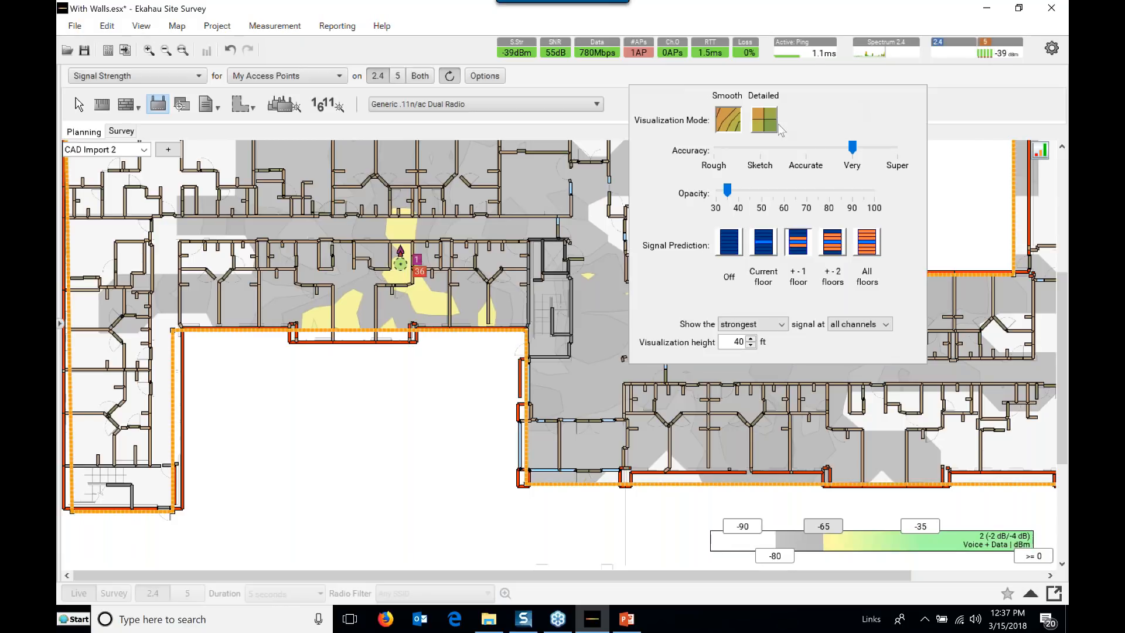
pyautogui.doubleClick(737, 342)
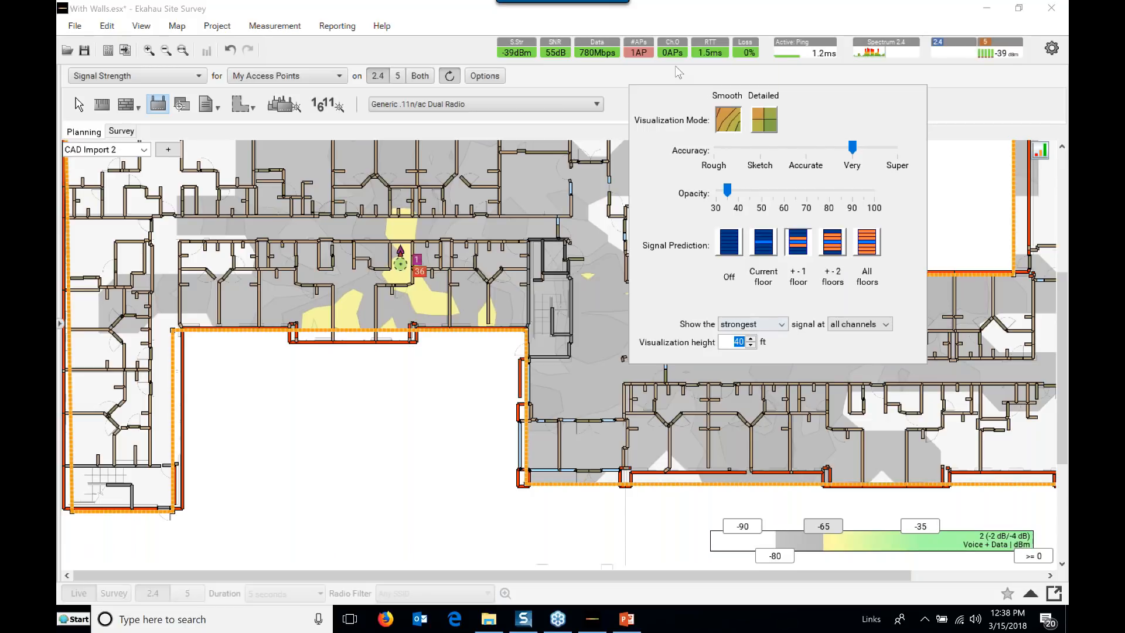
pyautogui.click(553, 80)
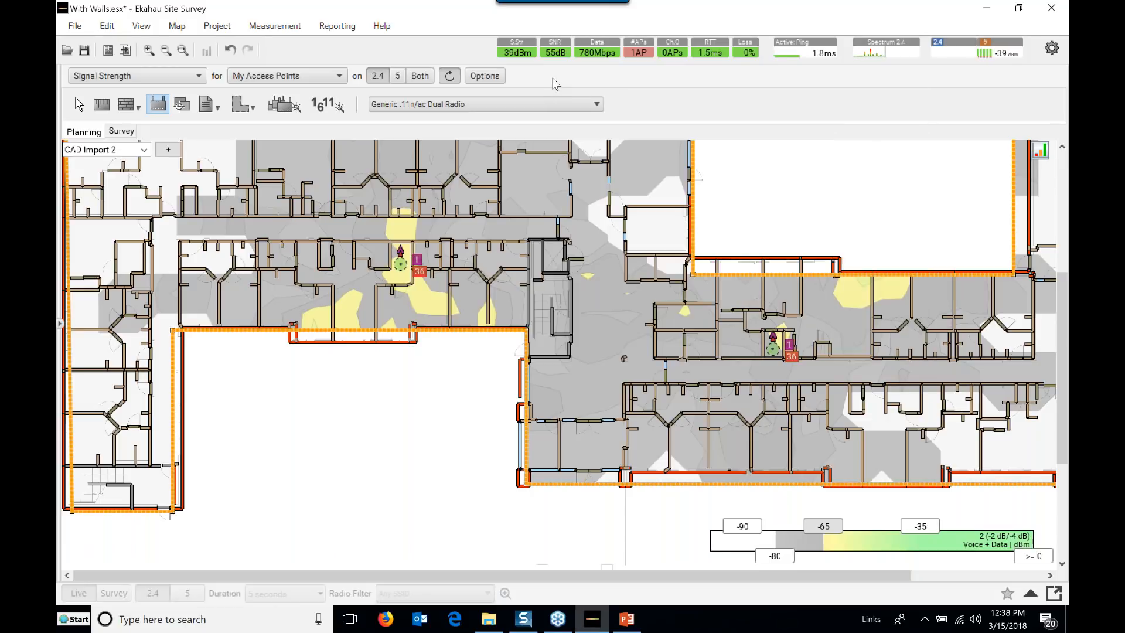
pyautogui.click(495, 78)
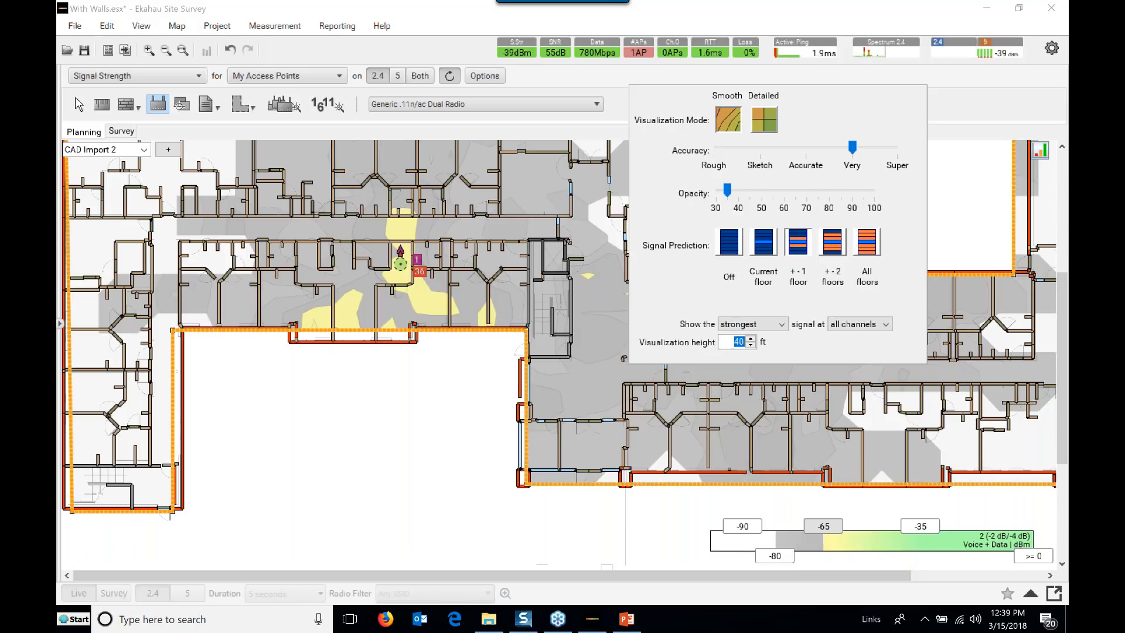
pyautogui.click(615, 93)
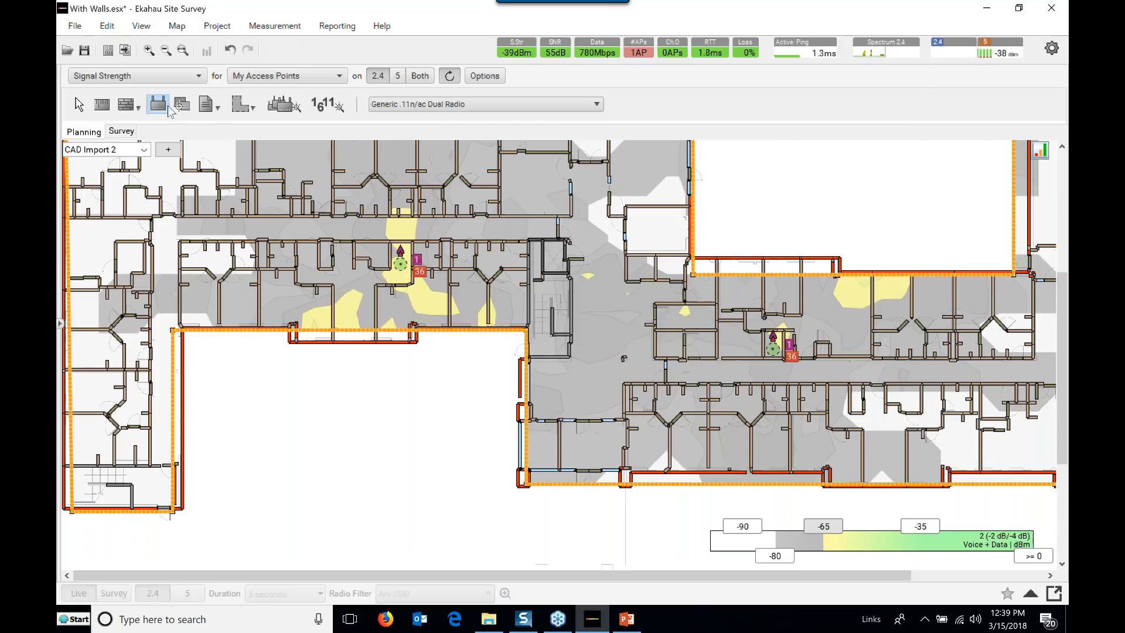
# Activate the wall tool and browse the available wall types with their attenuation values
pyautogui.click(128, 108)
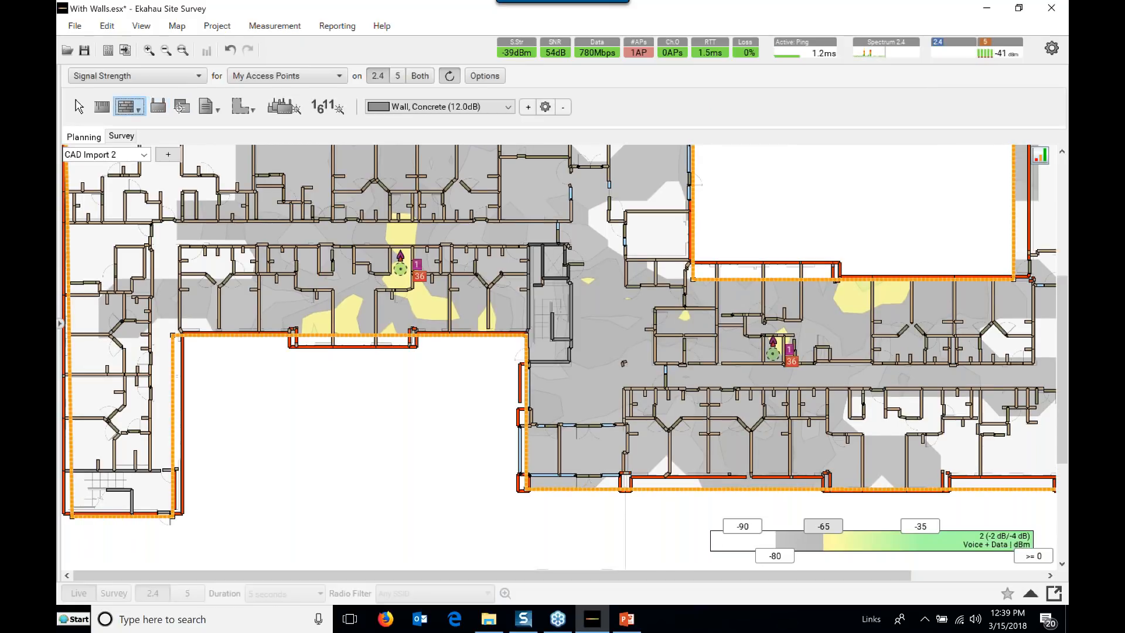
pyautogui.click(508, 108)
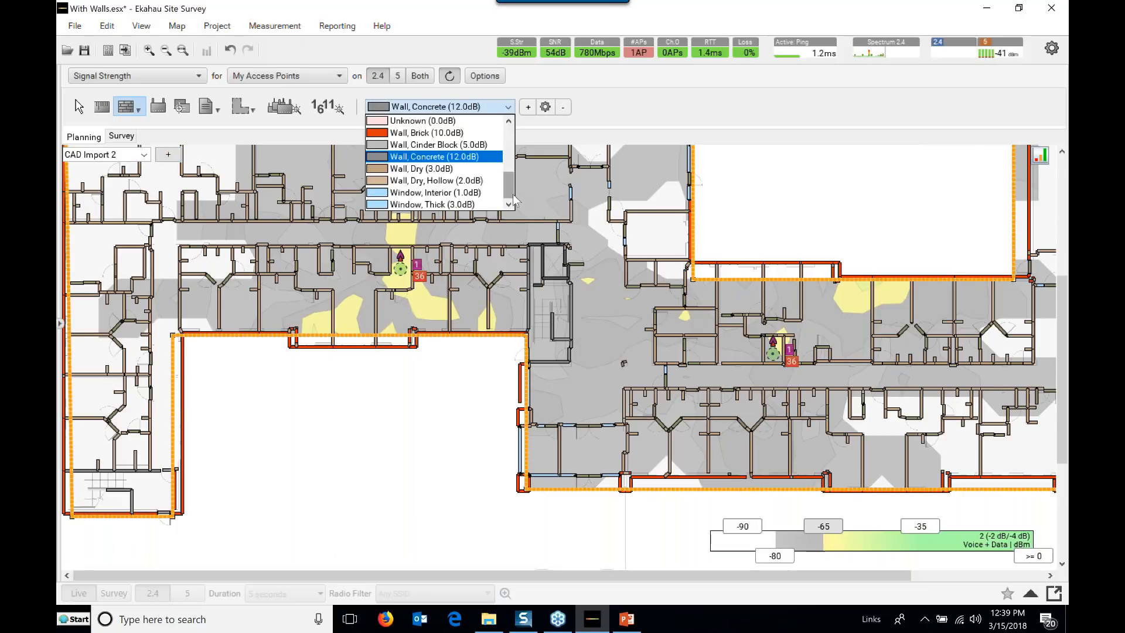
pyautogui.scroll(1, 510, 178)
pyautogui.scroll(1, 510, 177)
pyautogui.scroll(-2, 510, 175)
# Duplicate the Wall, Concrete type, look at the copy's colour and name settings, and duplicate that copy once more
pyautogui.click(529, 111)
pyautogui.click(529, 111)
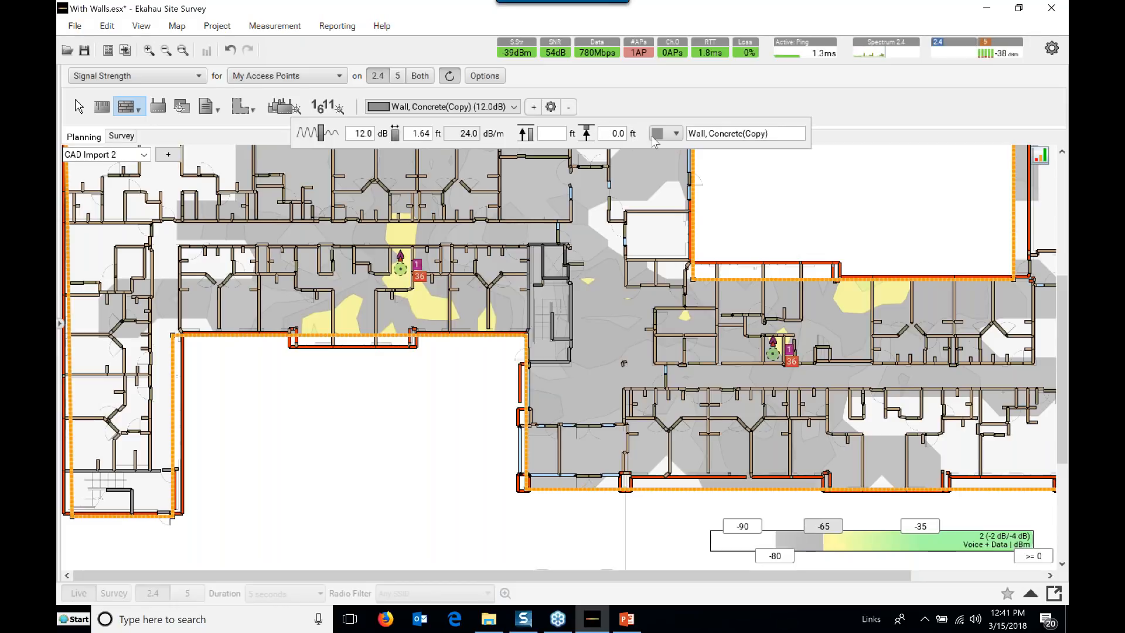
pyautogui.click(677, 133)
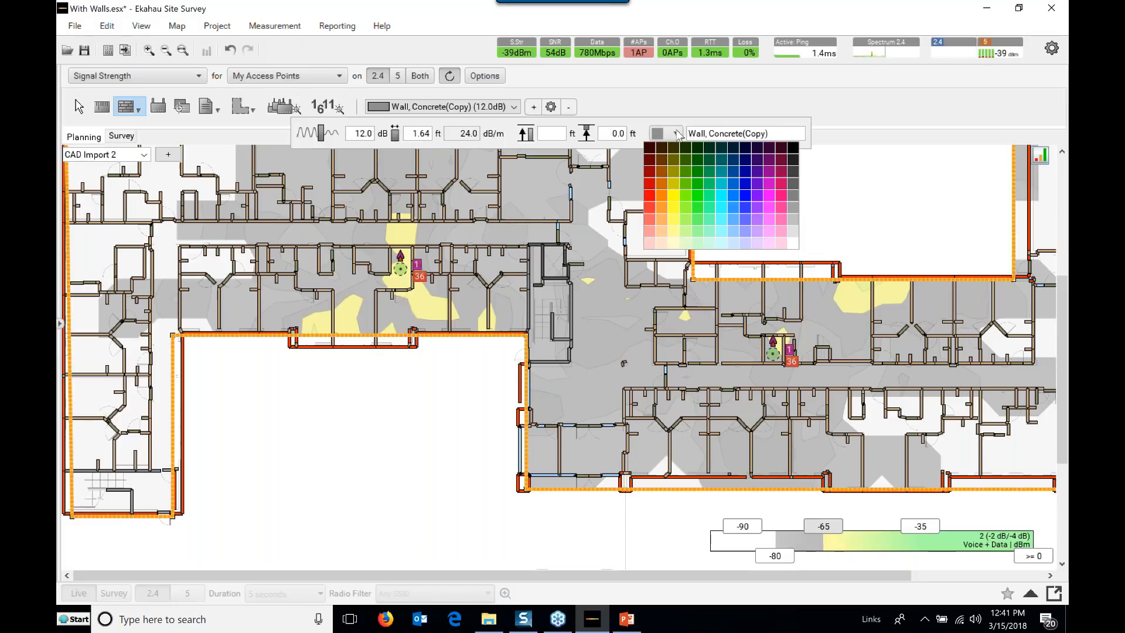
pyautogui.click(721, 132)
pyautogui.moveTo(689, 133); pyautogui.dragTo(777, 134)
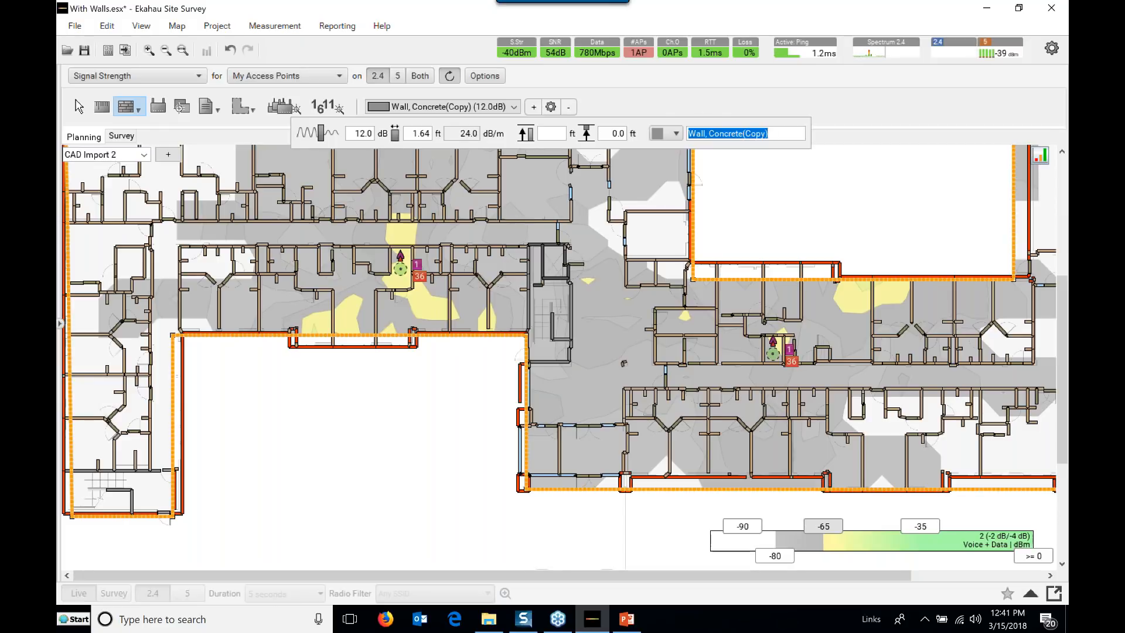
pyautogui.click(615, 110)
pyautogui.click(531, 111)
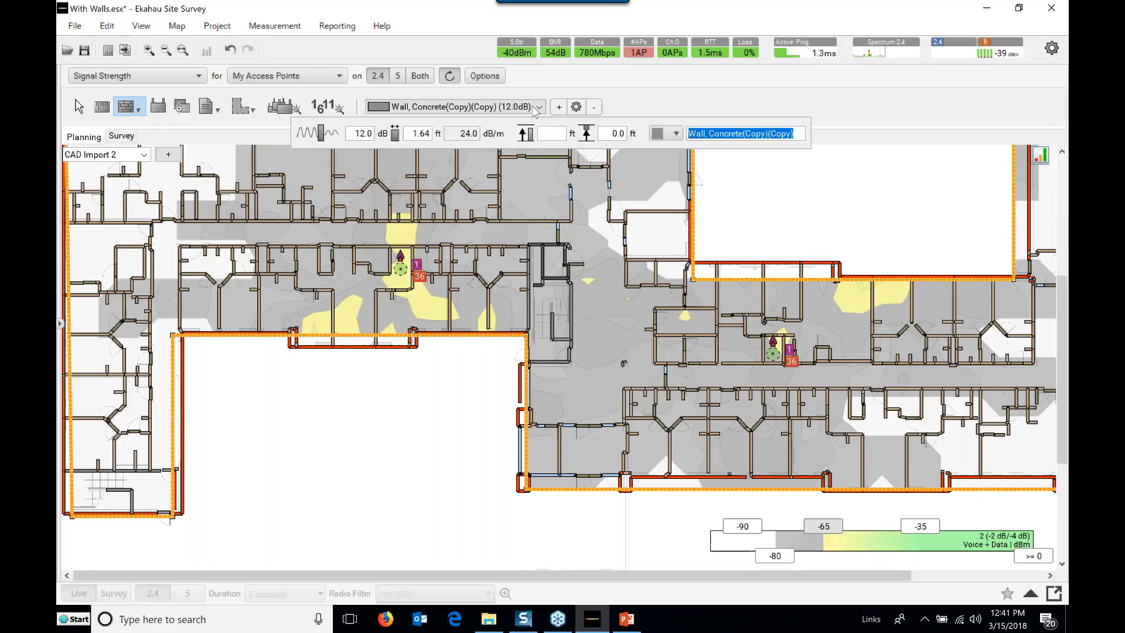
pyautogui.click(649, 103)
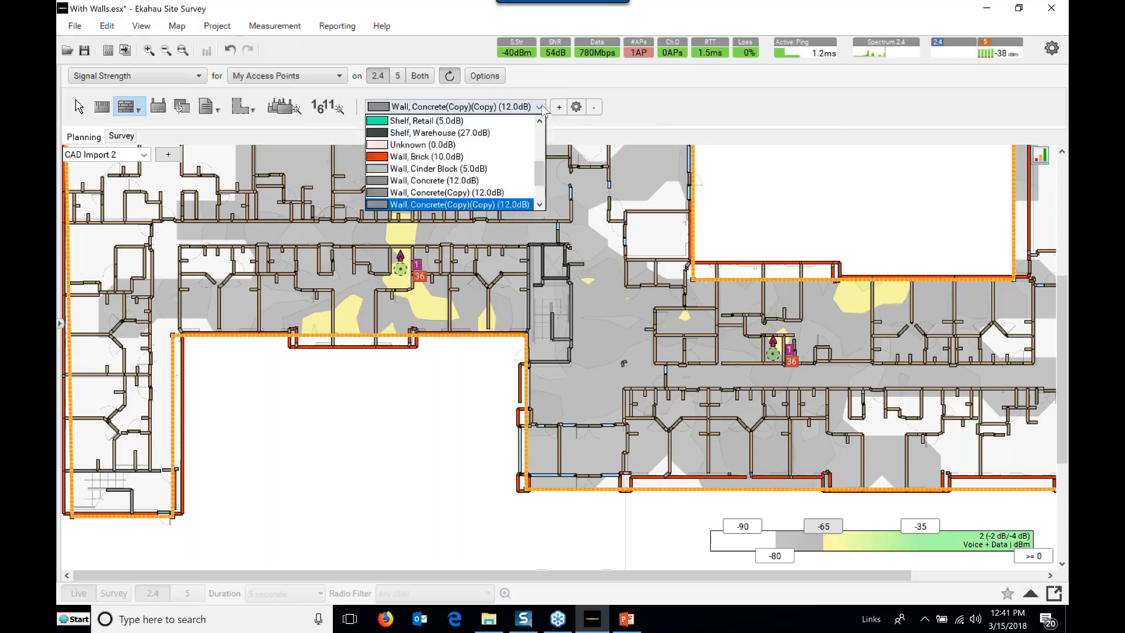
# Select Wall, Brick as the active wall type and view its properties, colour choices and the wall type list
pyautogui.click(539, 107)
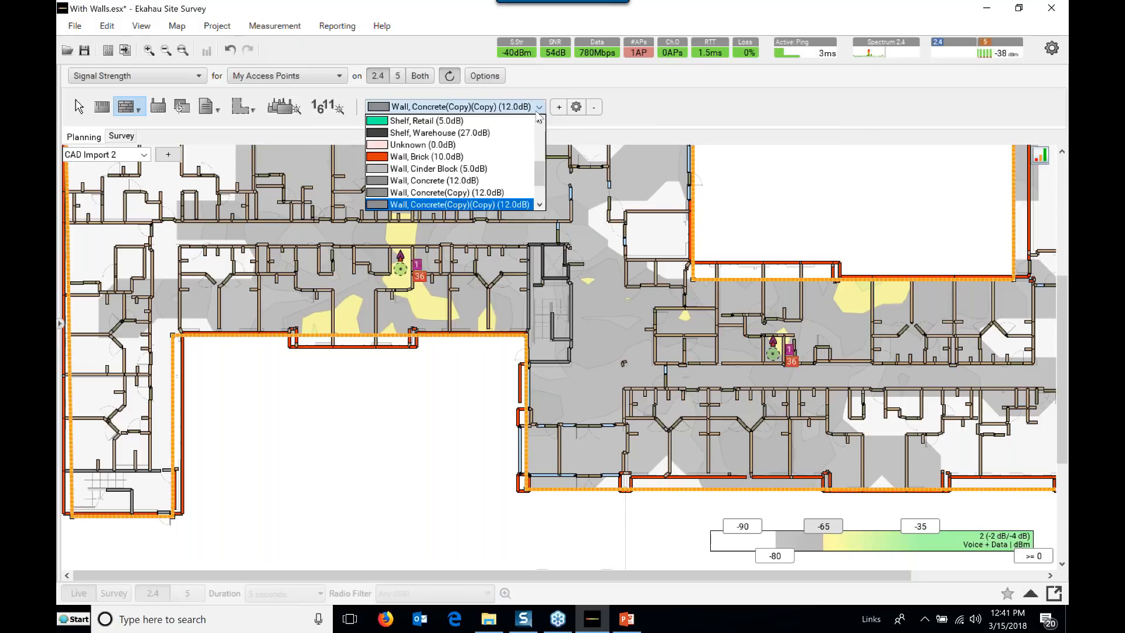
pyautogui.click(507, 154)
pyautogui.click(576, 108)
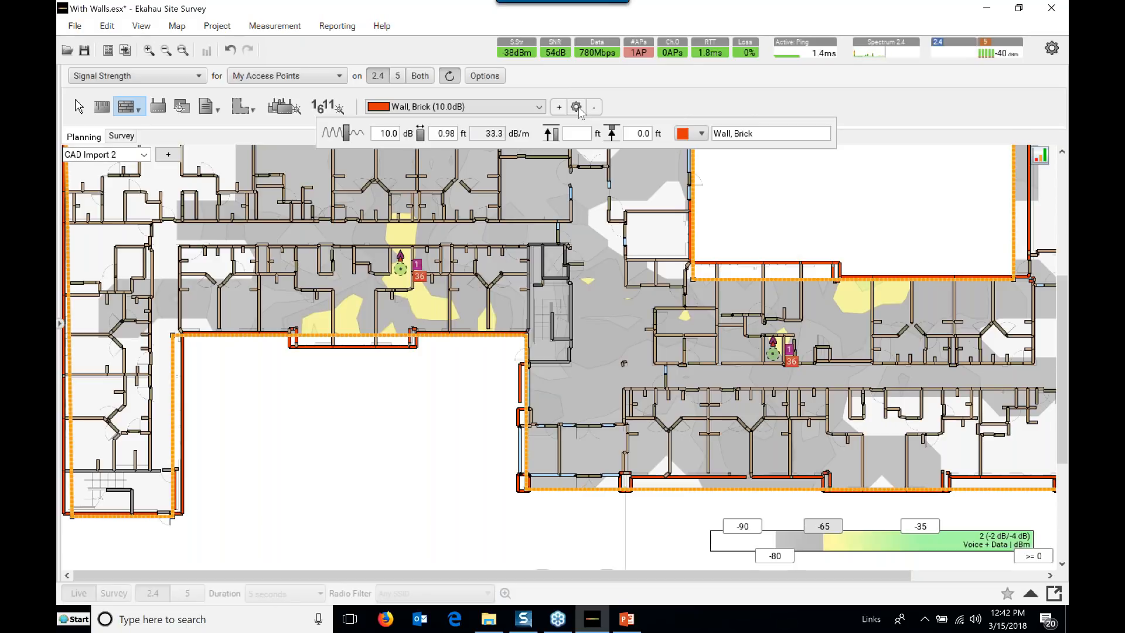
pyautogui.click(701, 135)
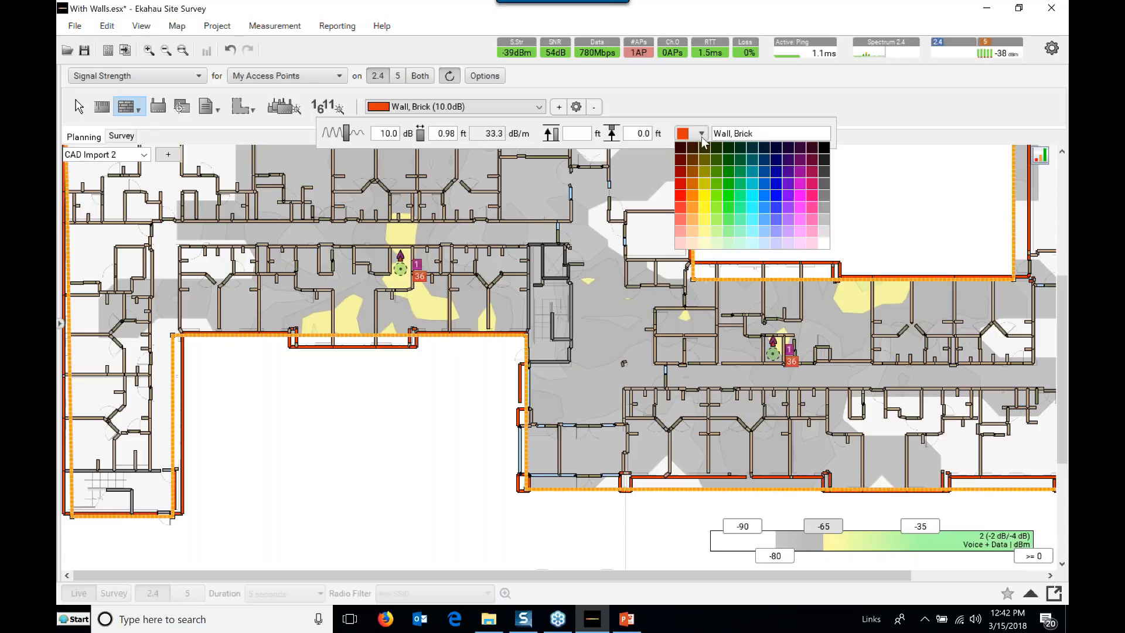
pyautogui.click(722, 100)
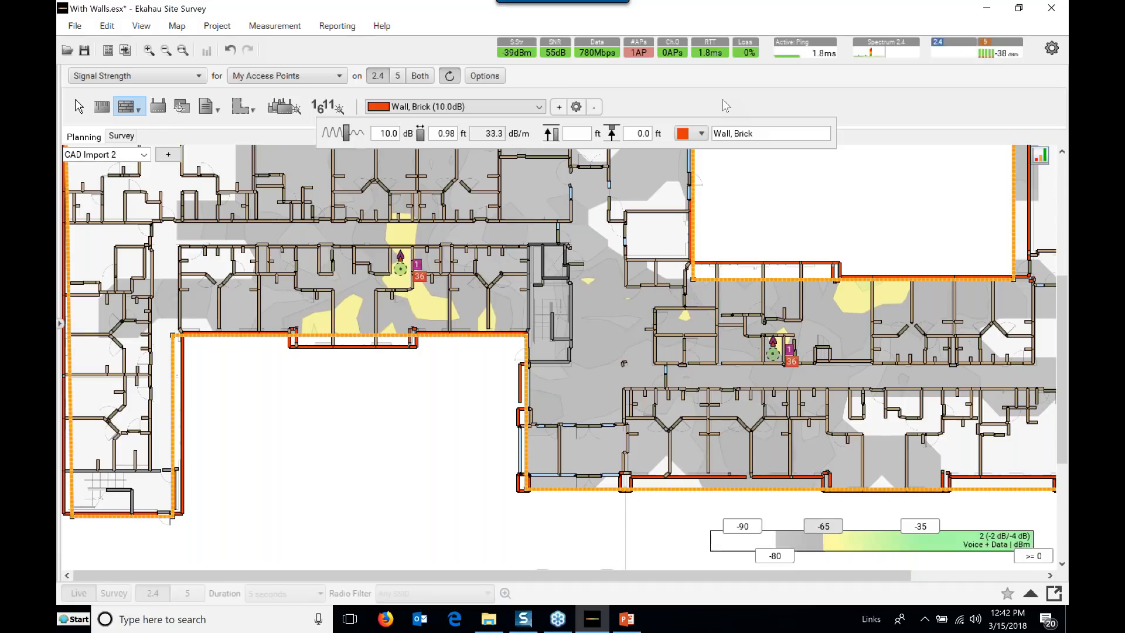
pyautogui.click(538, 107)
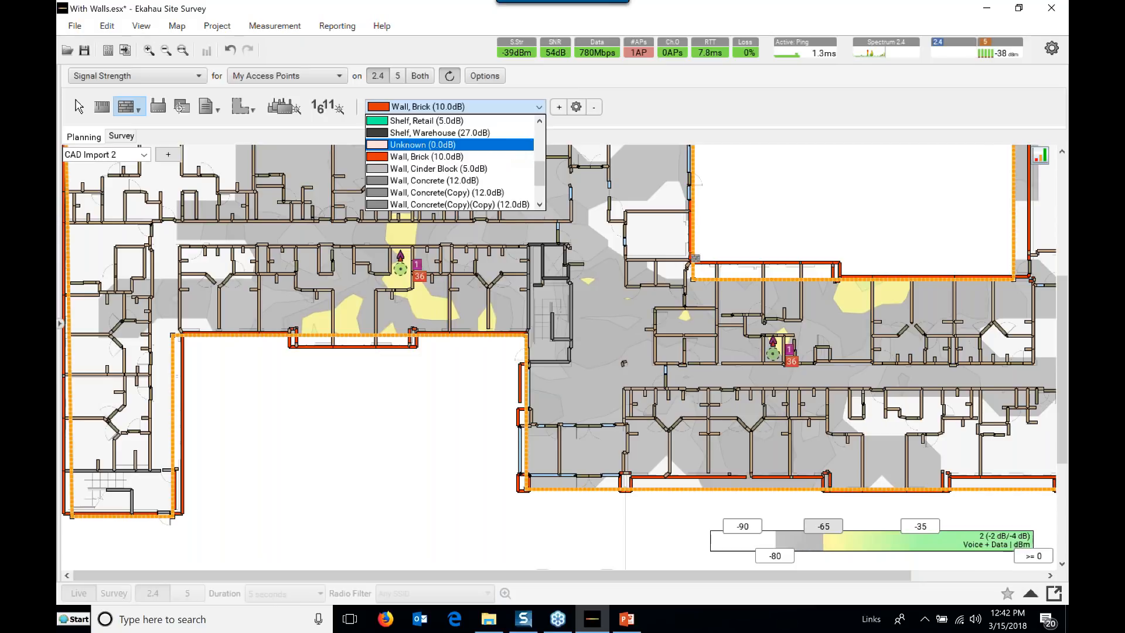
pyautogui.click(651, 213)
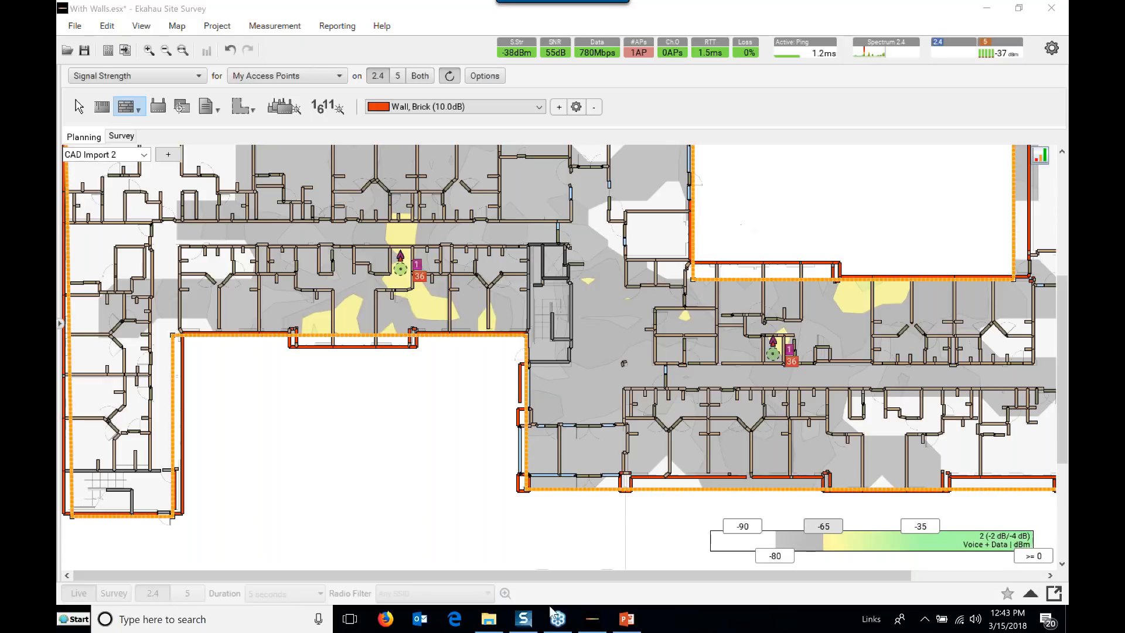
# Switch to PowerPoint and start the slide show from the Questions slide
pyautogui.click(626, 619)
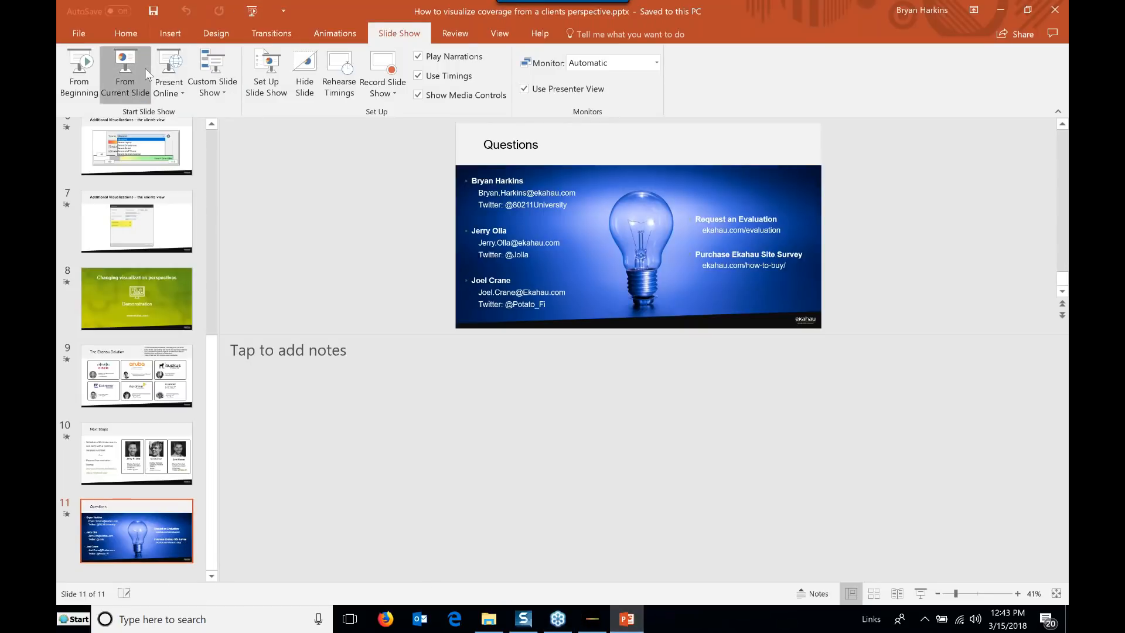
pyautogui.click(126, 73)
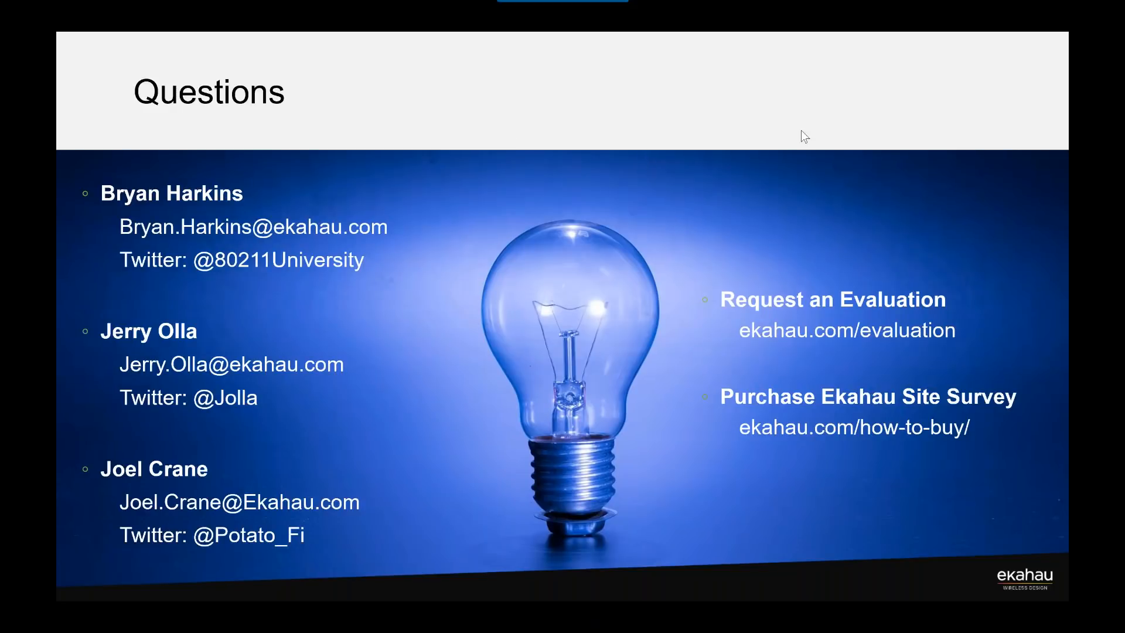